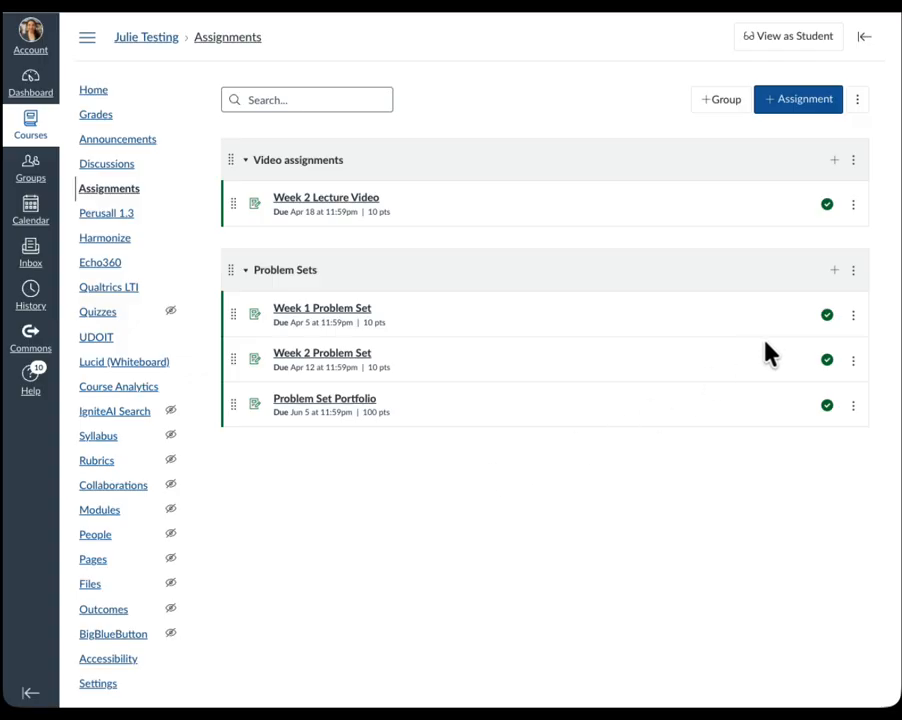
Step: Review the full editing options of the Week 1 Problem Set, cancel without changes, and return to the assignments list
{"action": "left_click", "coordinate": [853, 318]}
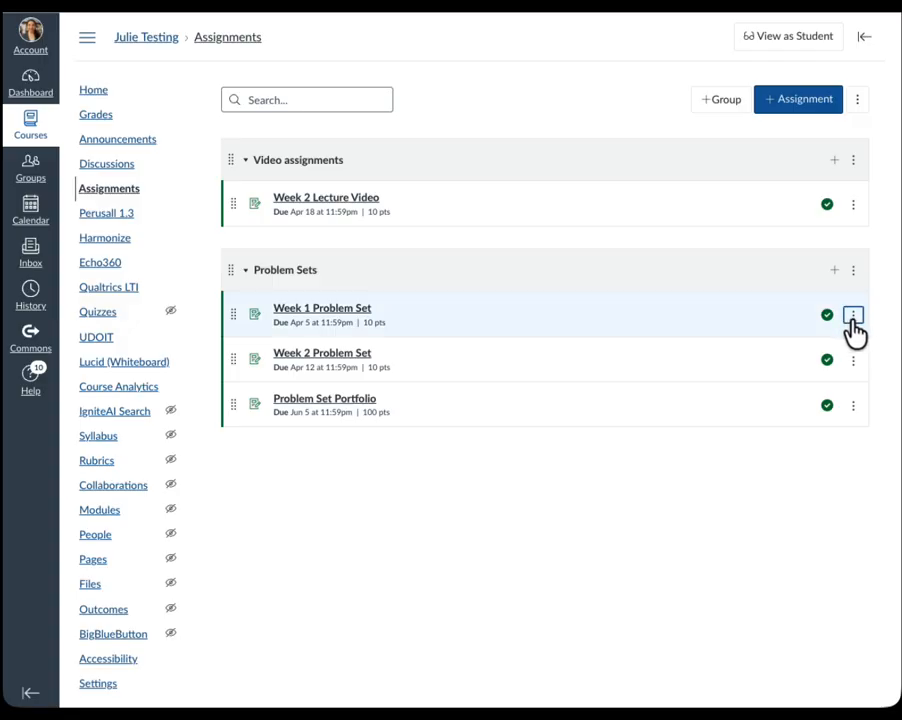
{"action": "left_click", "coordinate": [809, 355]}
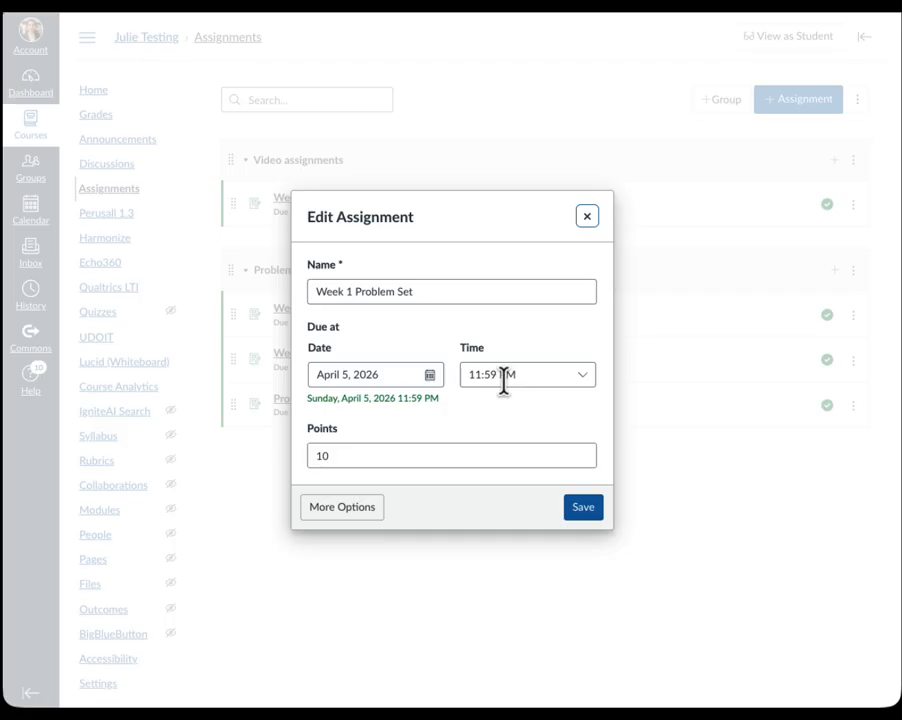
{"action": "left_click", "coordinate": [347, 523]}
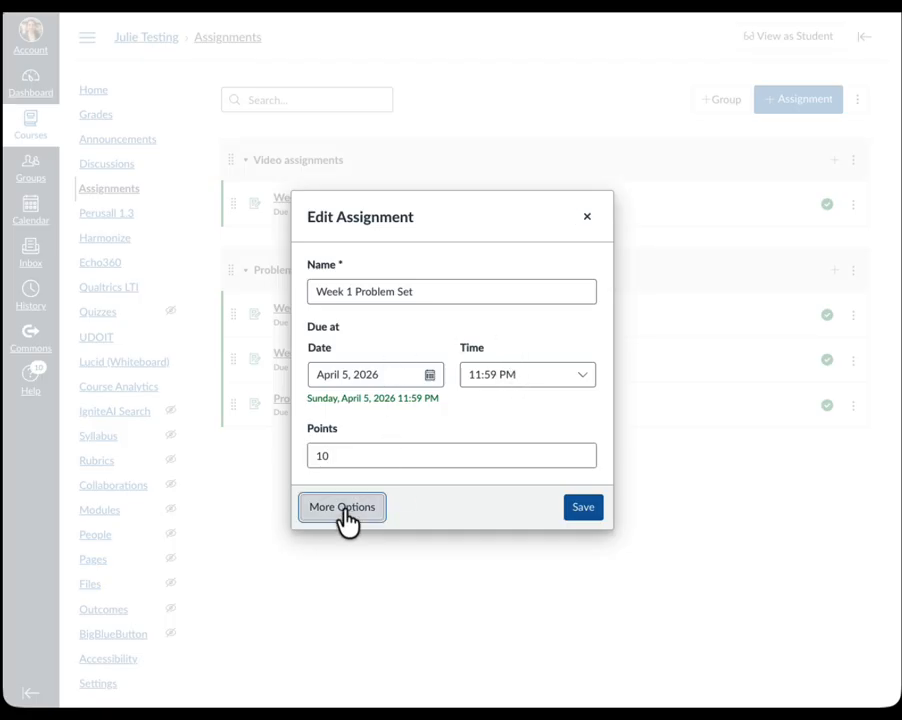
{"action": "scroll", "coordinate": [376, 472], "scroll_direction": "down", "scroll_amount": 10}
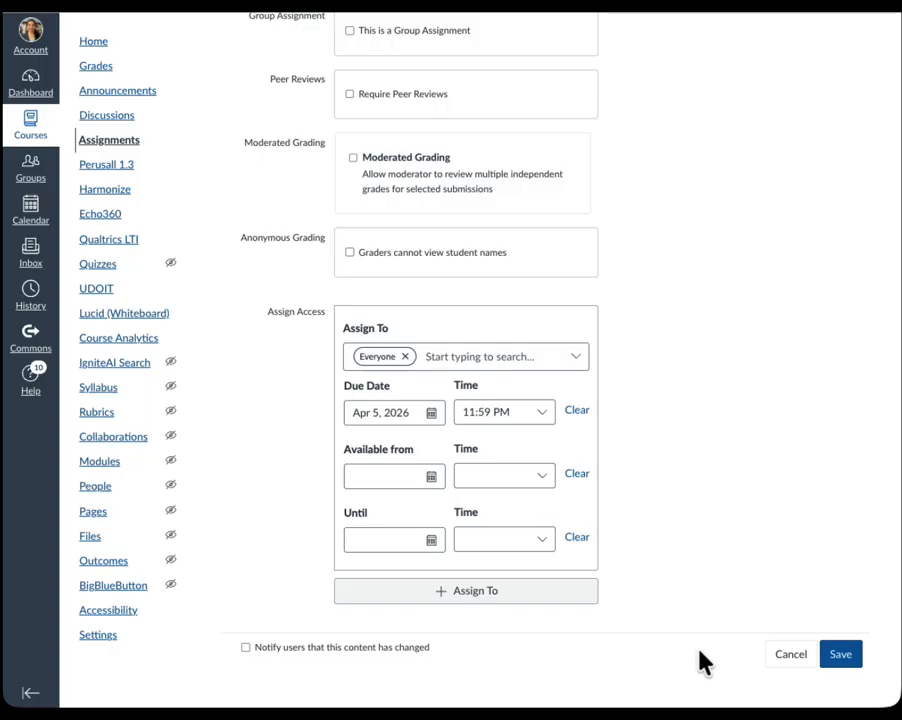
{"action": "left_click", "coordinate": [786, 658]}
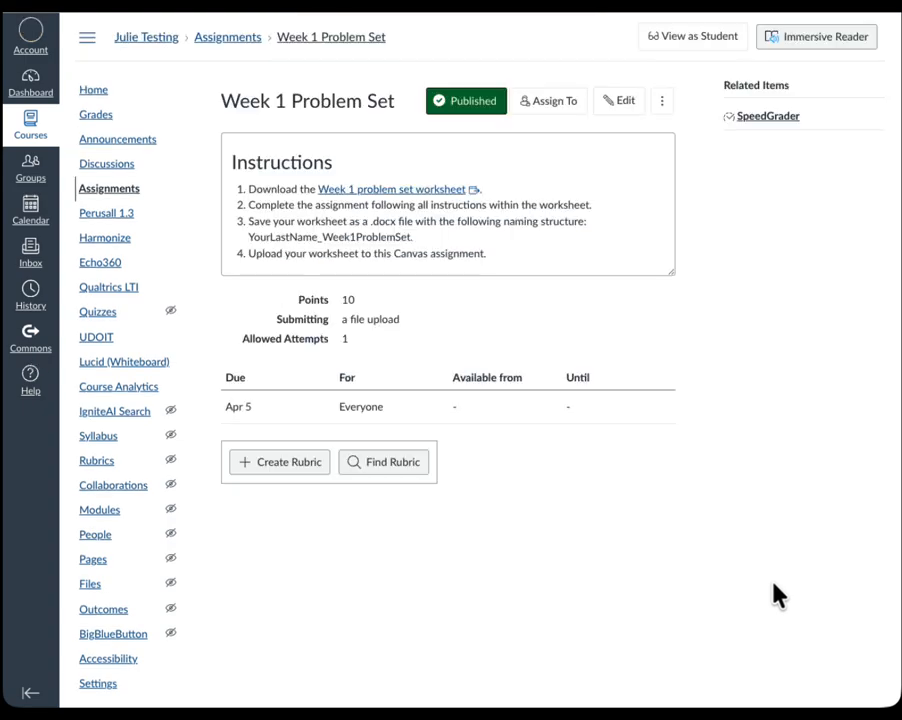
{"action": "left_click", "coordinate": [209, 54]}
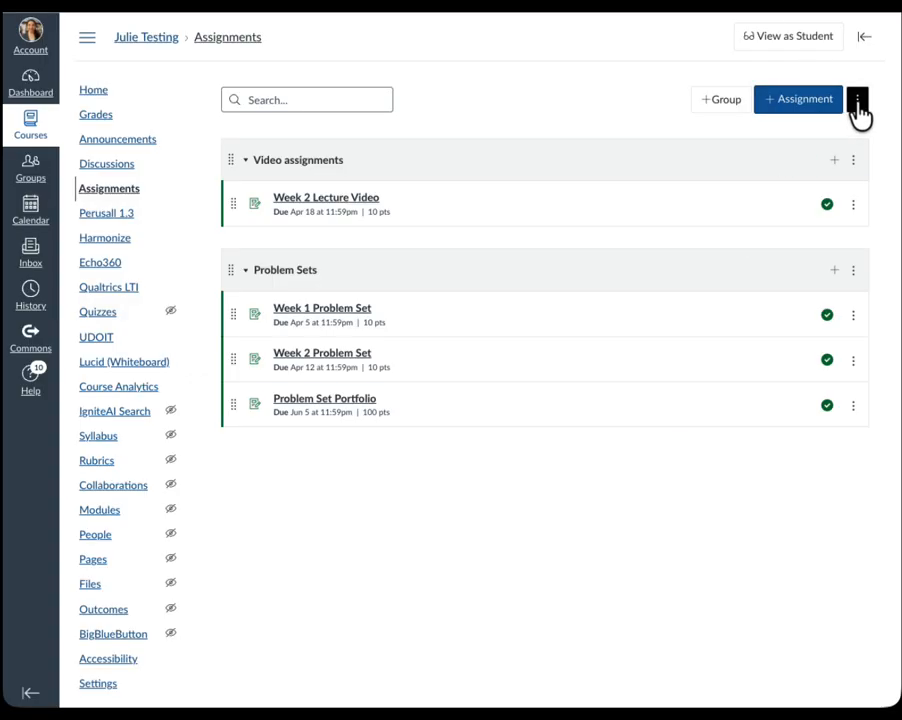
Step: Open the bulk editor for assignment dates, set the Week 0 assignment's due date to January 27, 2025, and revert that row
{"action": "left_click", "coordinate": [857, 101]}
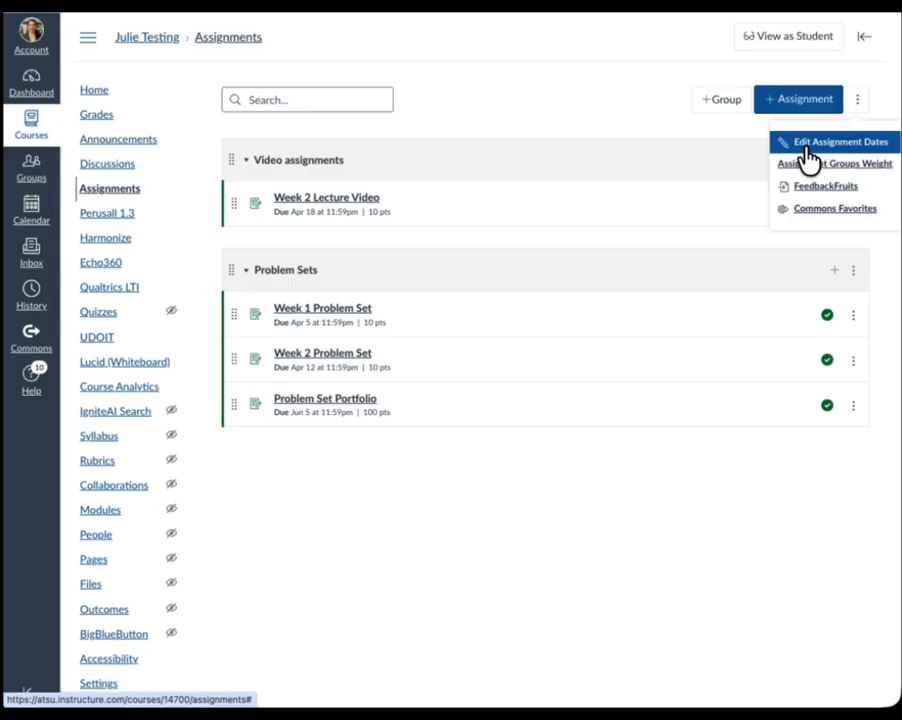
{"action": "left_click", "coordinate": [818, 150]}
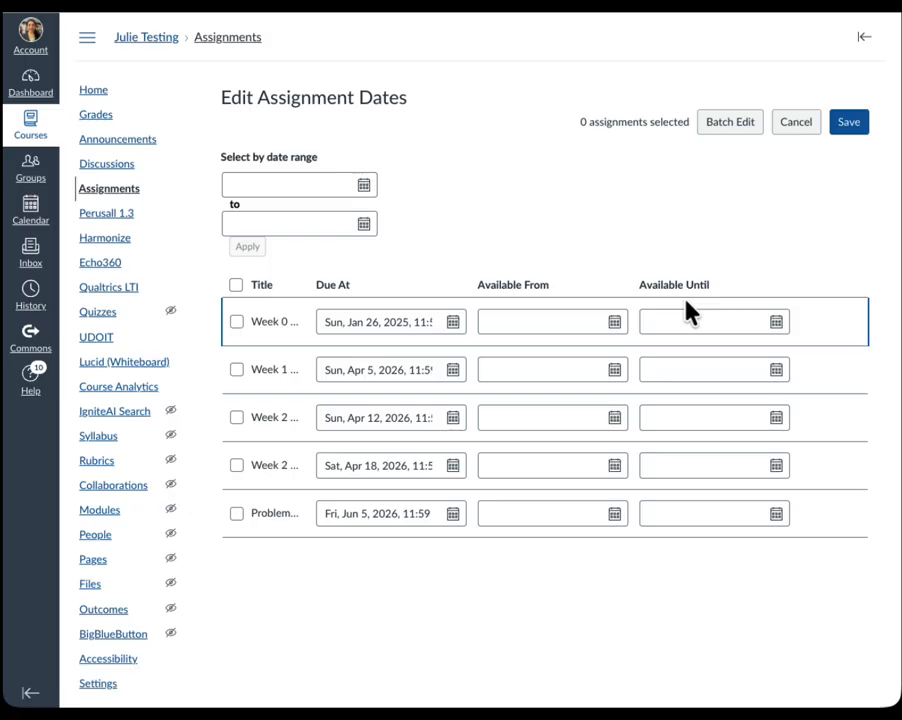
{"action": "left_click", "coordinate": [453, 322]}
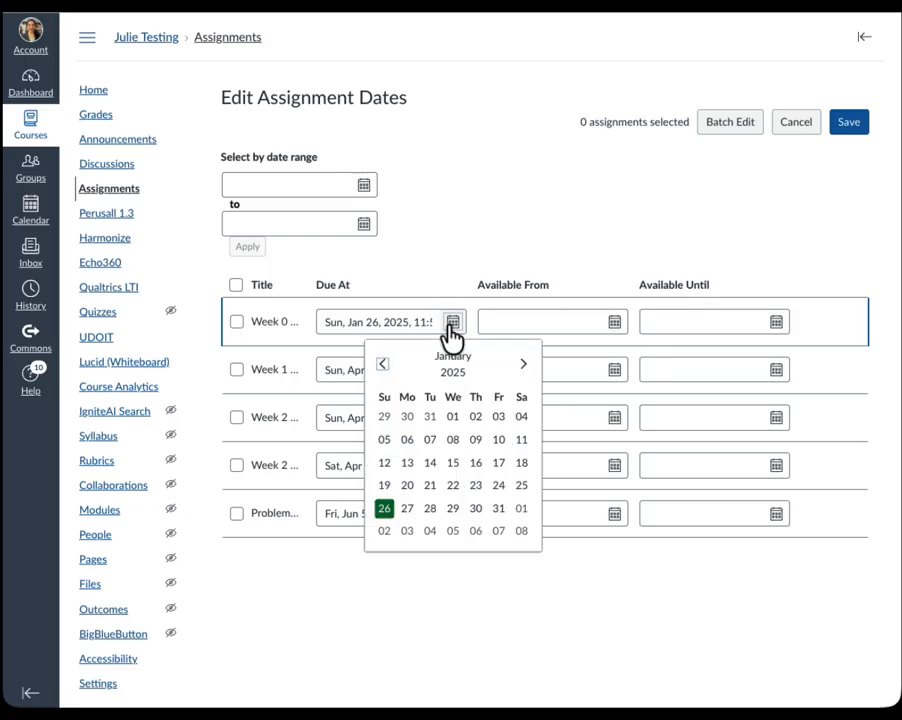
{"action": "left_click", "coordinate": [406, 510]}
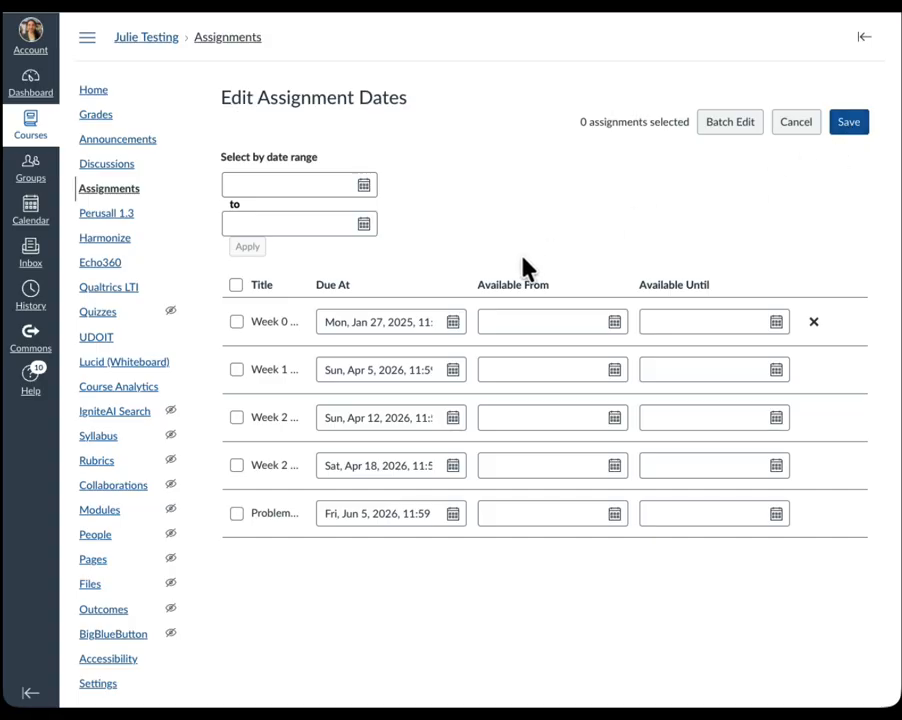
{"action": "left_click", "coordinate": [813, 322]}
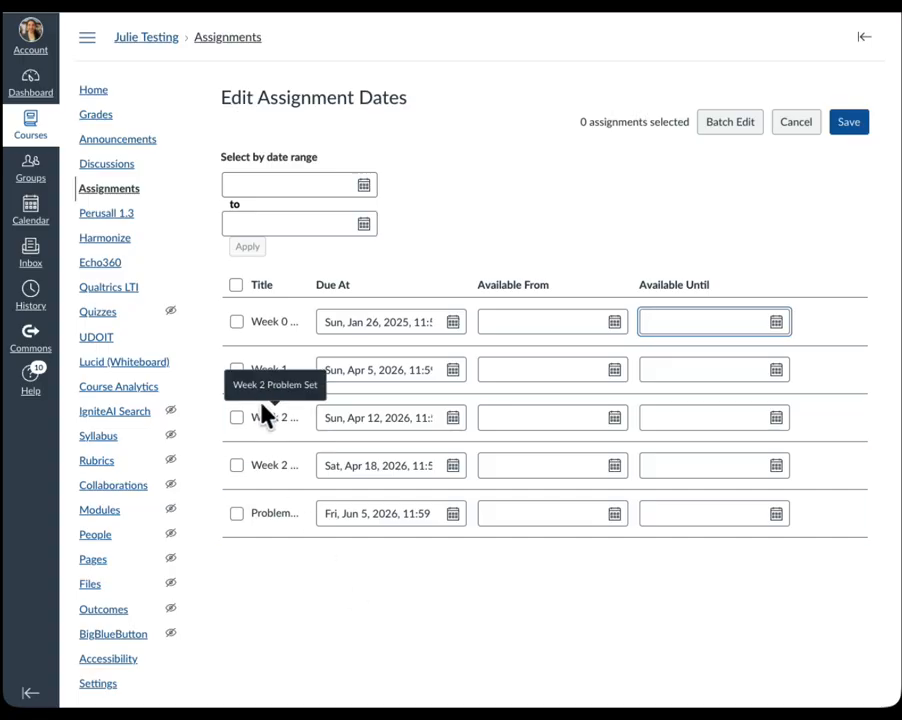
Step: Select all assignments and batch-shift their dates forward by 2 days
{"action": "left_click", "coordinate": [238, 371]}
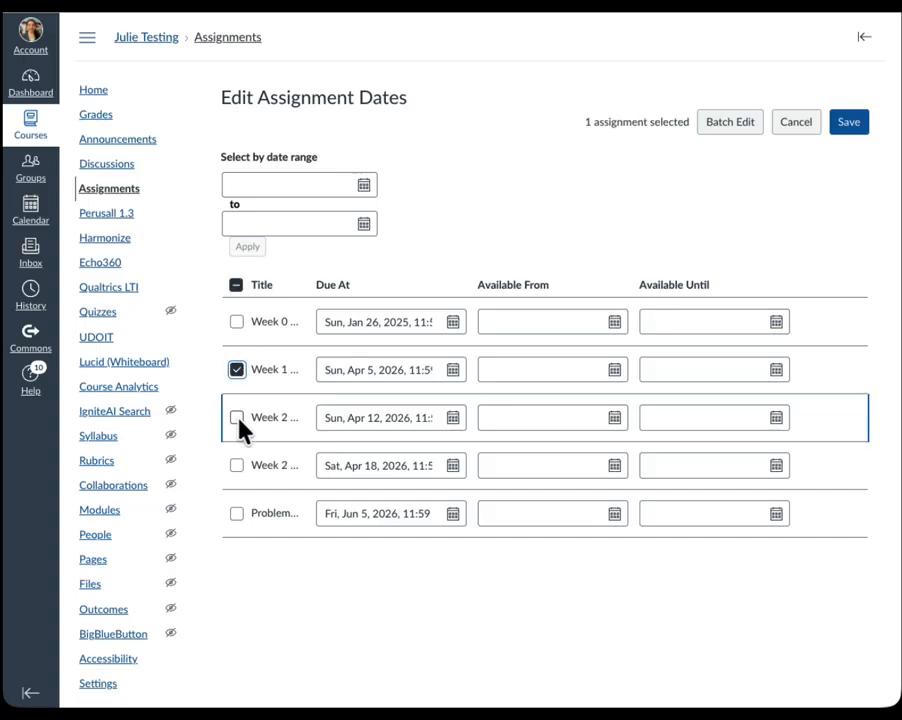
{"action": "left_click", "coordinate": [238, 419]}
{"action": "left_click", "coordinate": [236, 286]}
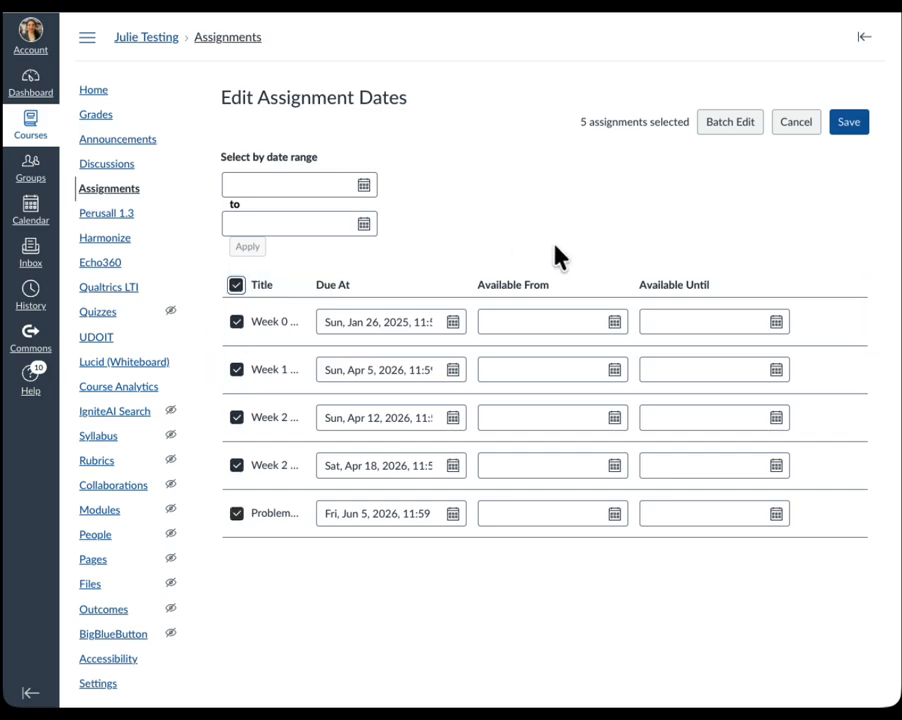
{"action": "left_click", "coordinate": [726, 133]}
{"action": "type", "text": "1"}
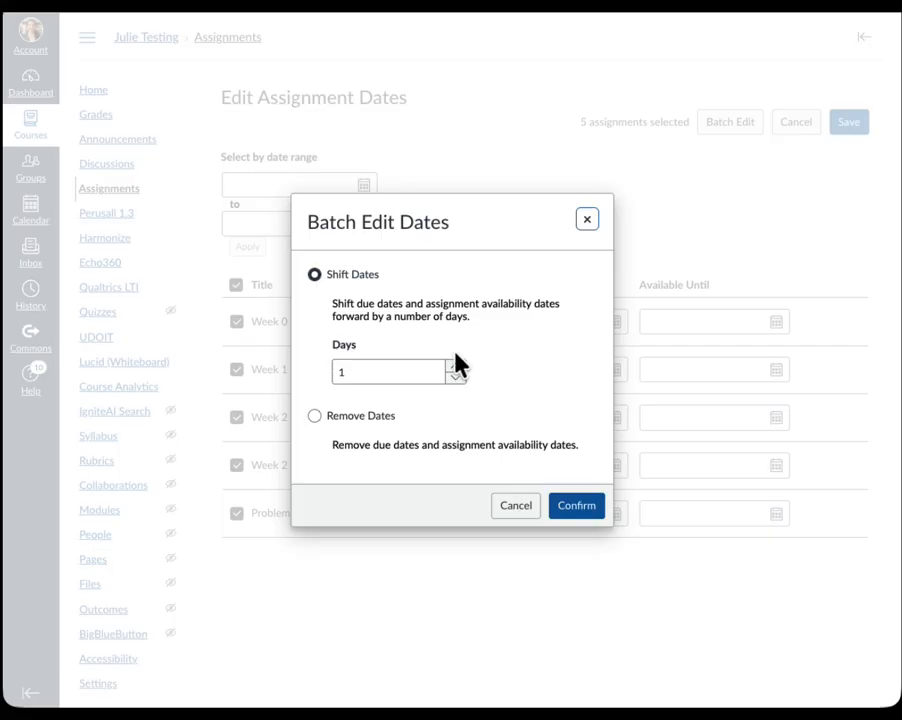
{"action": "left_click", "coordinate": [453, 365]}
{"action": "left_click", "coordinate": [574, 512]}
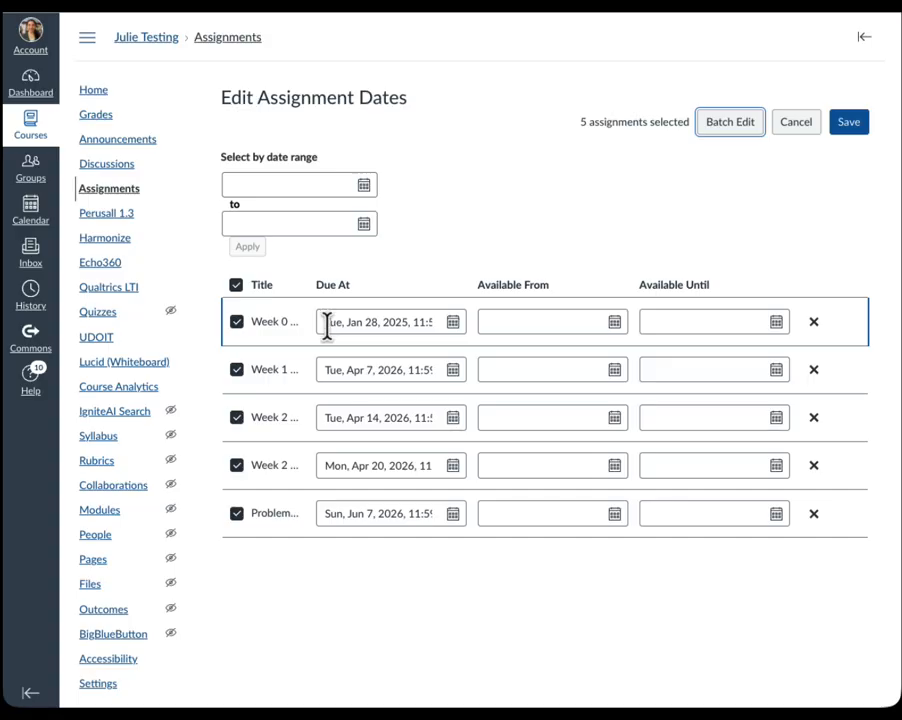
Step: Examine the batch option for removing both due and availability dates, cancel it, and discard all assignment date edits
{"action": "left_click", "coordinate": [727, 130]}
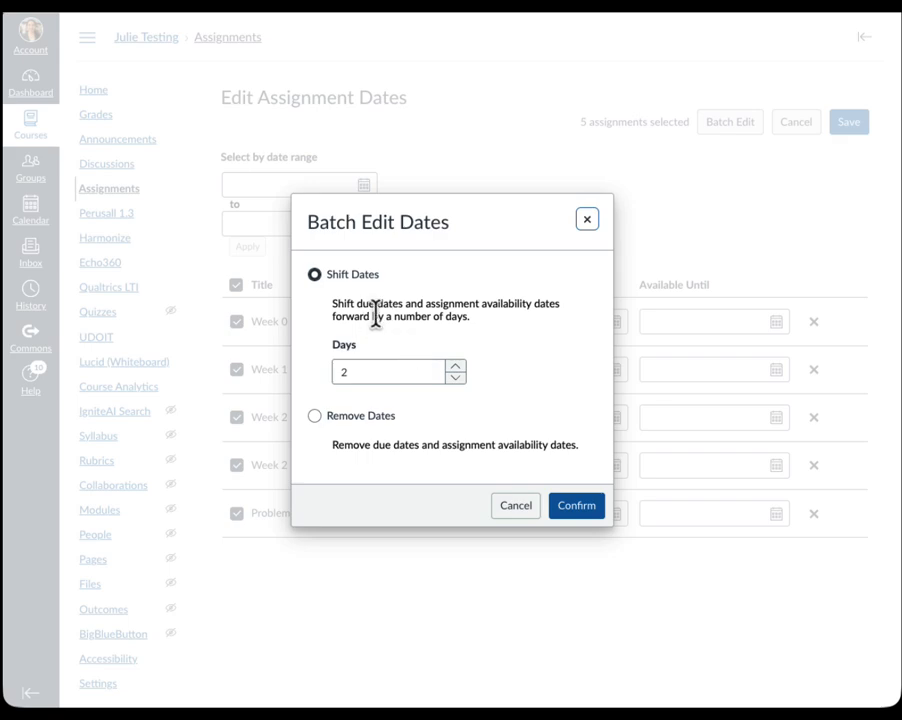
{"action": "left_click_drag", "start_coordinate": [333, 317], "coordinate": [369, 318]}
{"action": "left_click", "coordinate": [396, 347]}
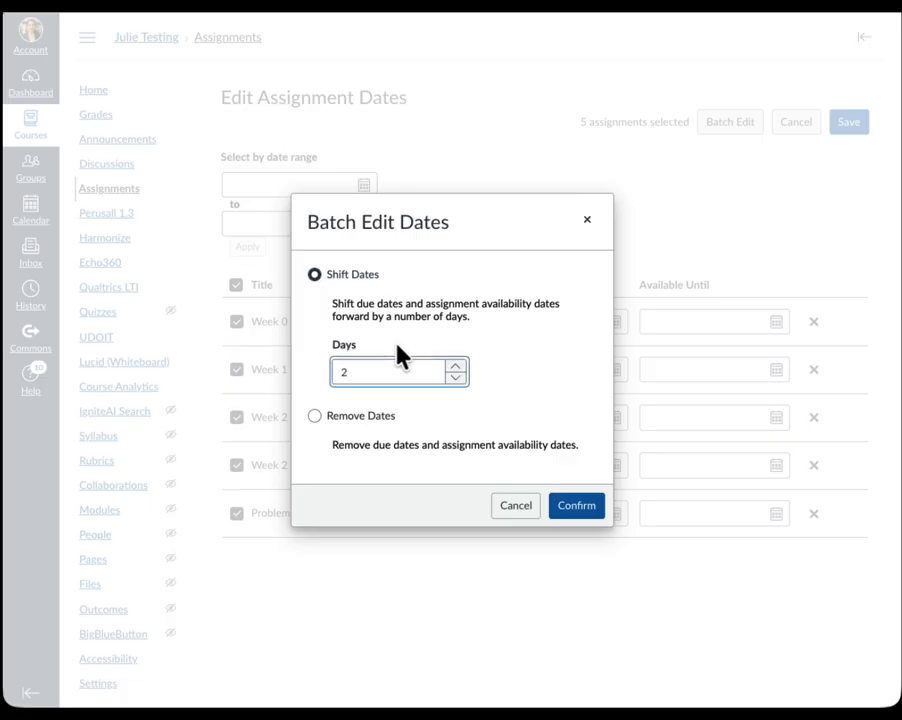
{"action": "left_click", "coordinate": [316, 419]}
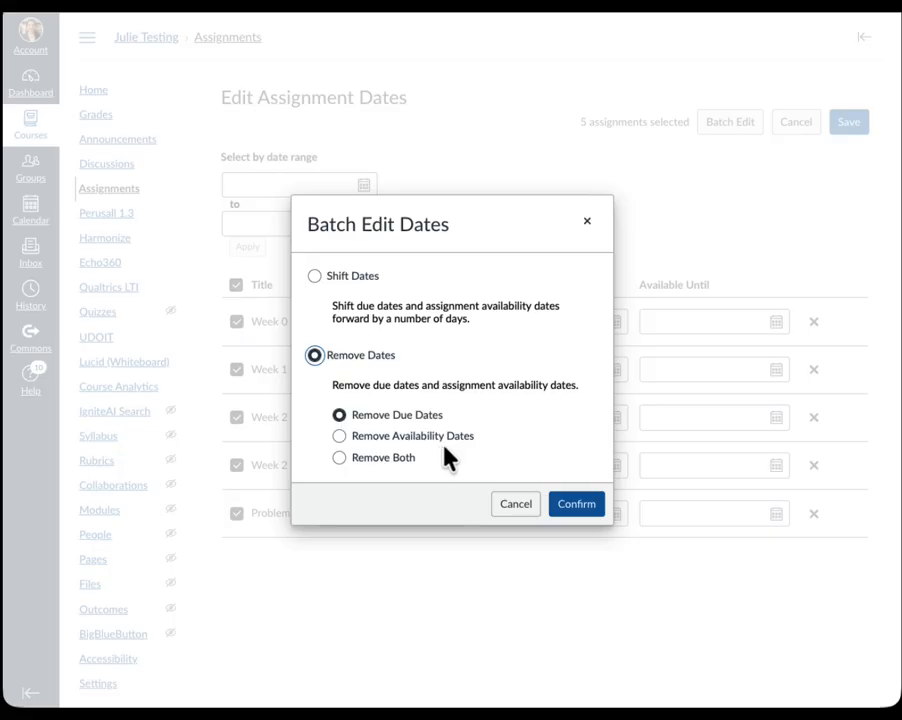
{"action": "left_click", "coordinate": [383, 462]}
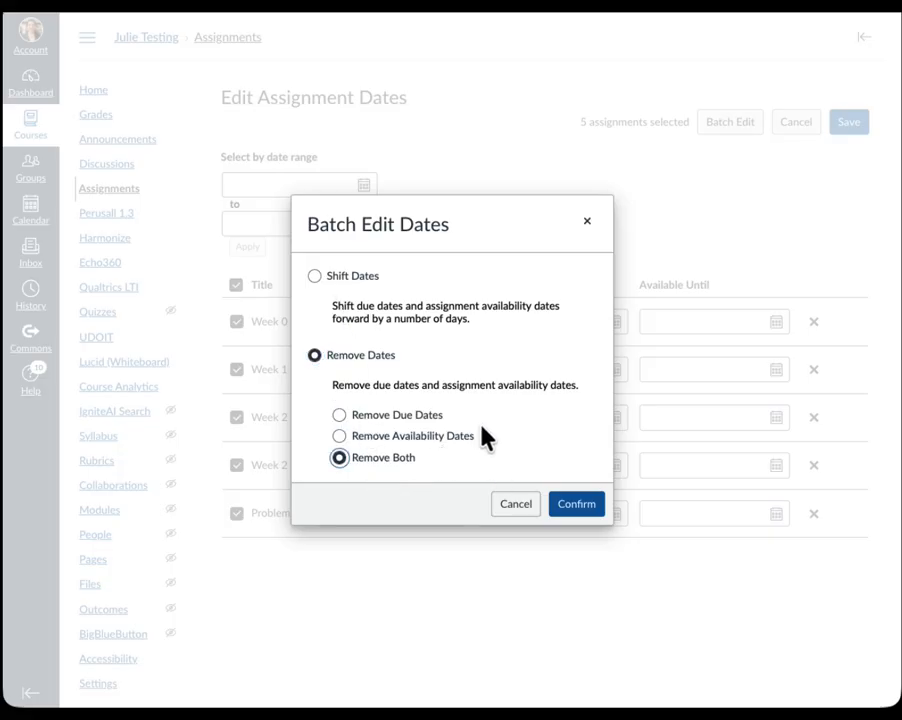
{"action": "left_click", "coordinate": [516, 506]}
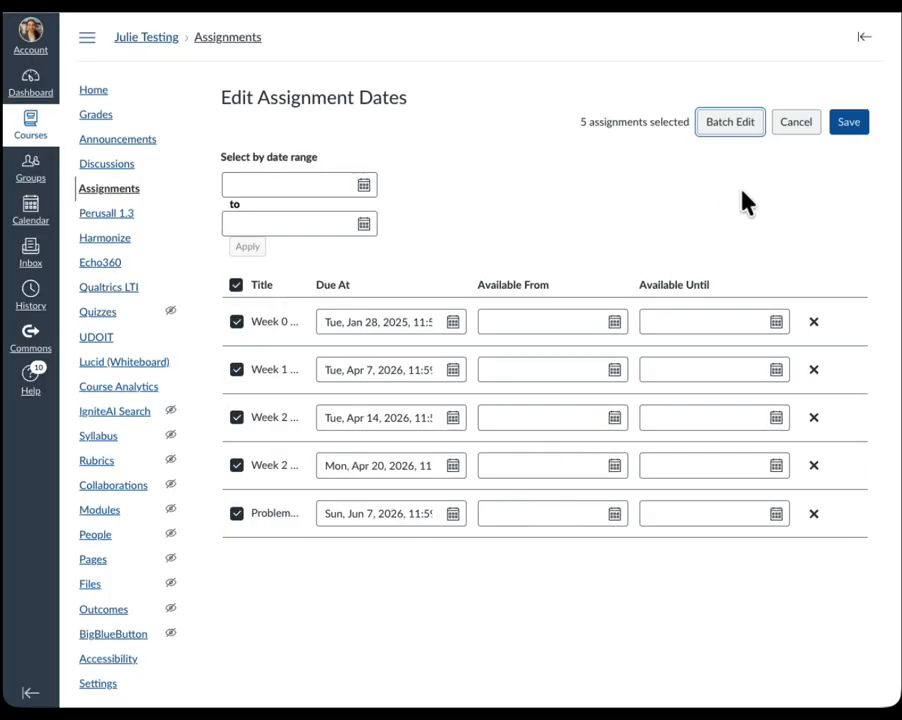
{"action": "left_click", "coordinate": [797, 139]}
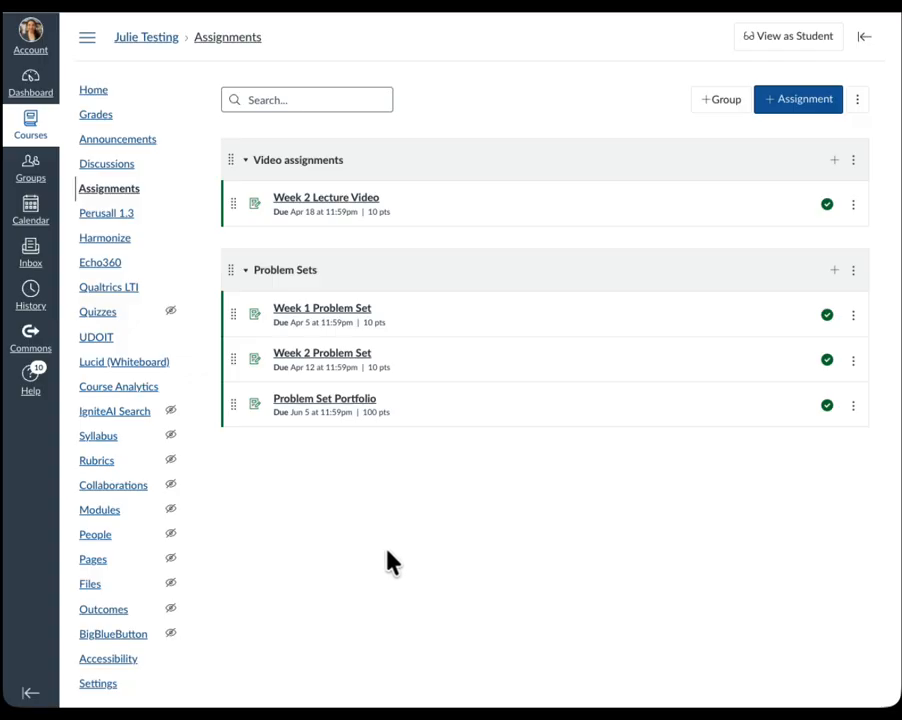
Step: Edit the Problem Sets assignment group to ignore the 1 lowest score for each student
{"action": "left_click", "coordinate": [855, 274]}
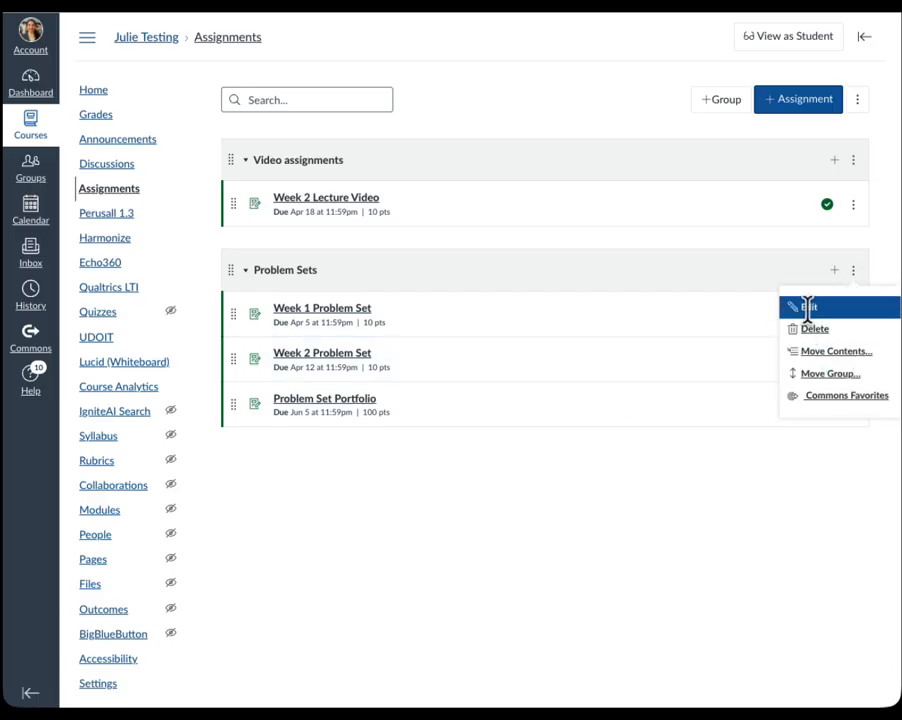
{"action": "left_click", "coordinate": [806, 310]}
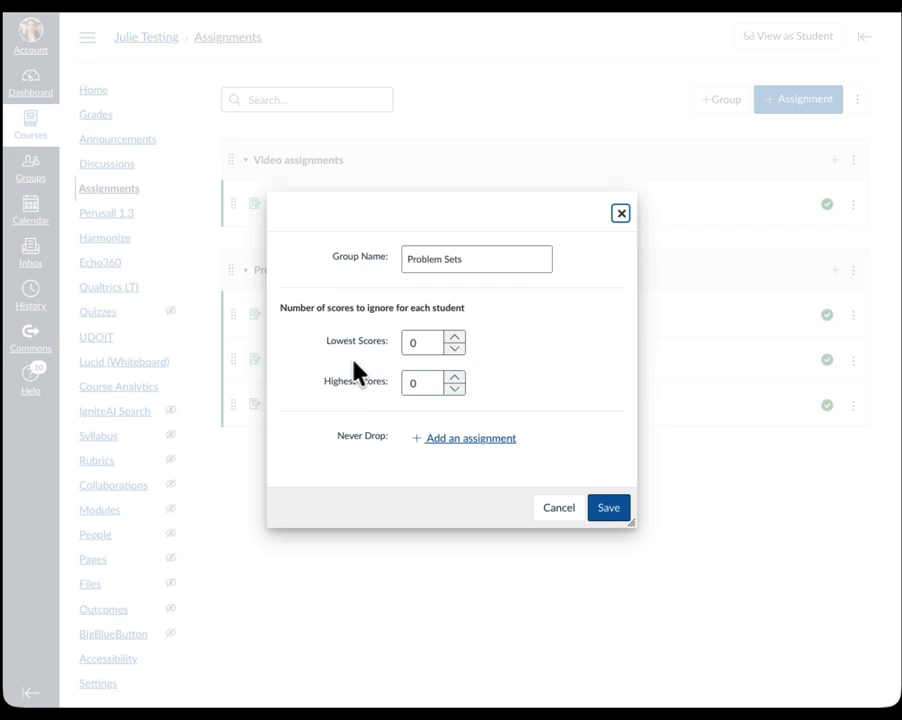
{"action": "double_click", "coordinate": [408, 342]}
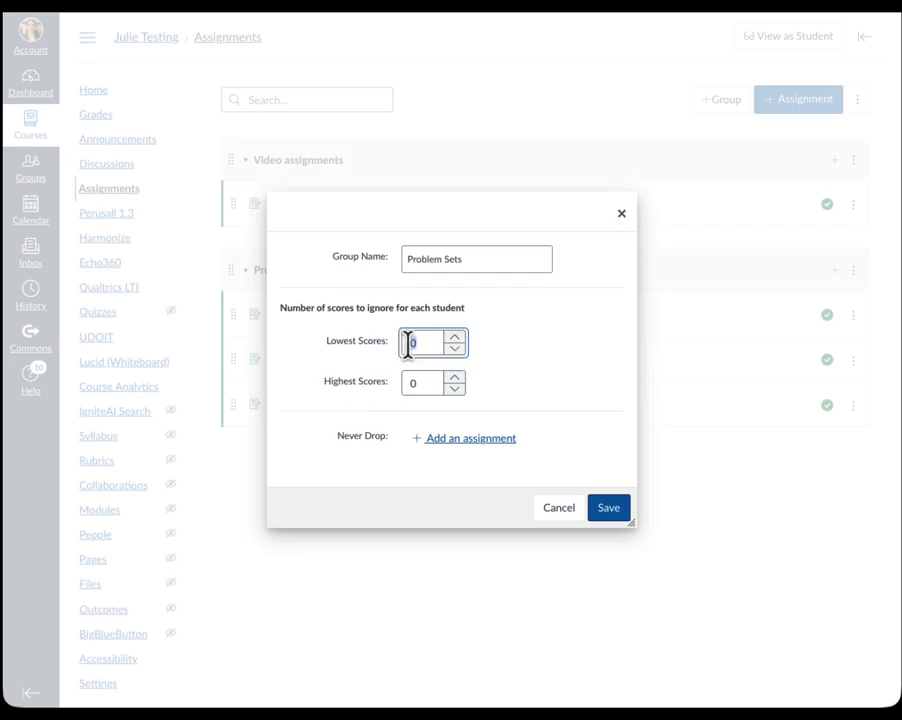
{"action": "type", "text": "1"}
{"action": "left_click", "coordinate": [384, 459]}
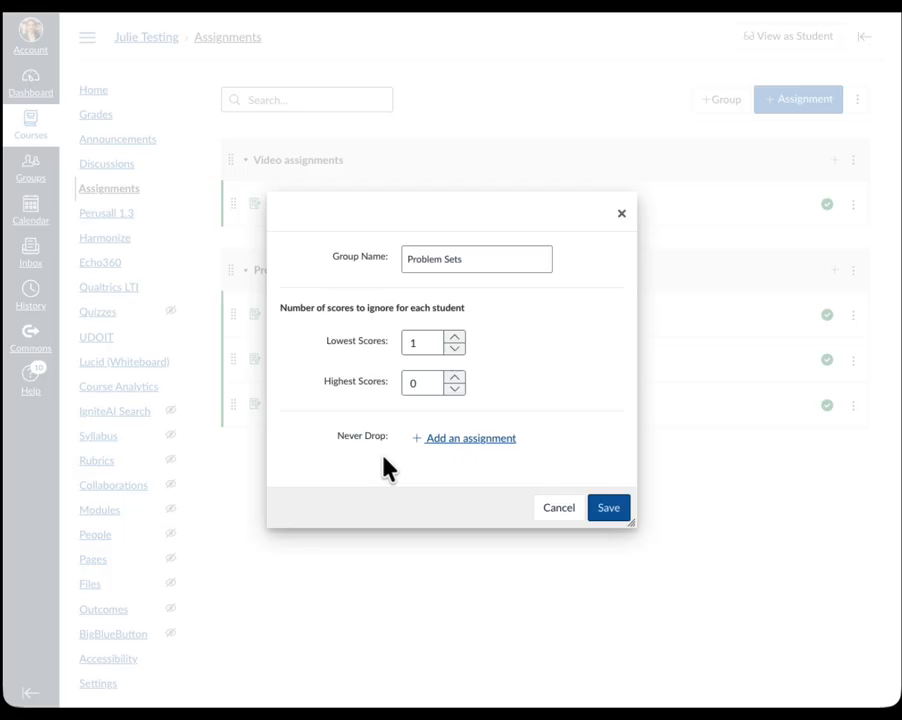
Step: Set Problem Set Portfolio as the only never-drop assignment in the Problem Sets group and save the group
{"action": "left_click", "coordinate": [457, 441]}
{"action": "left_click", "coordinate": [507, 445]}
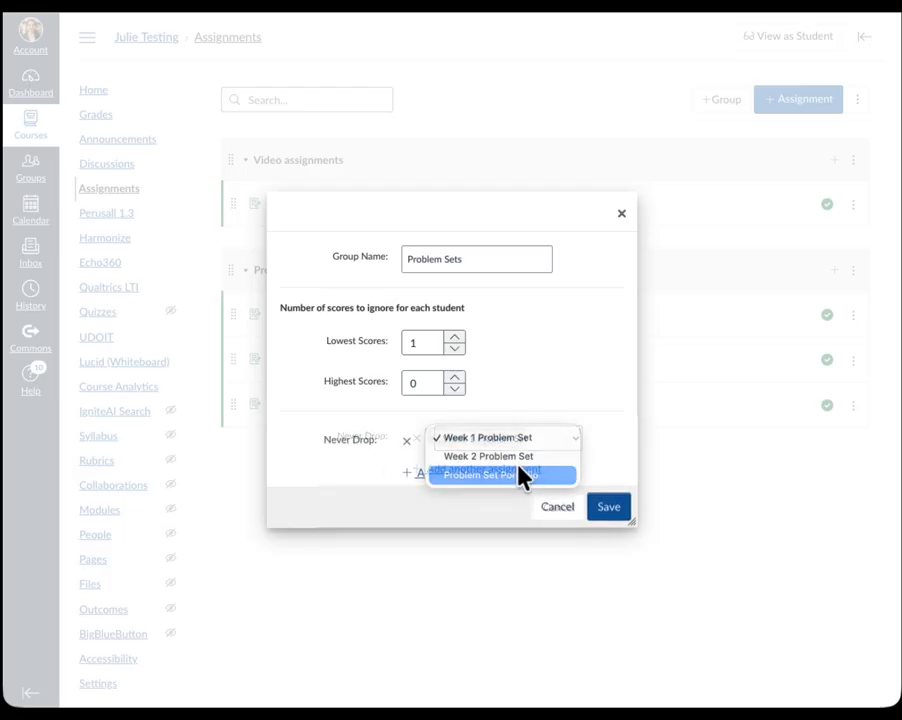
{"action": "left_click", "coordinate": [474, 478]}
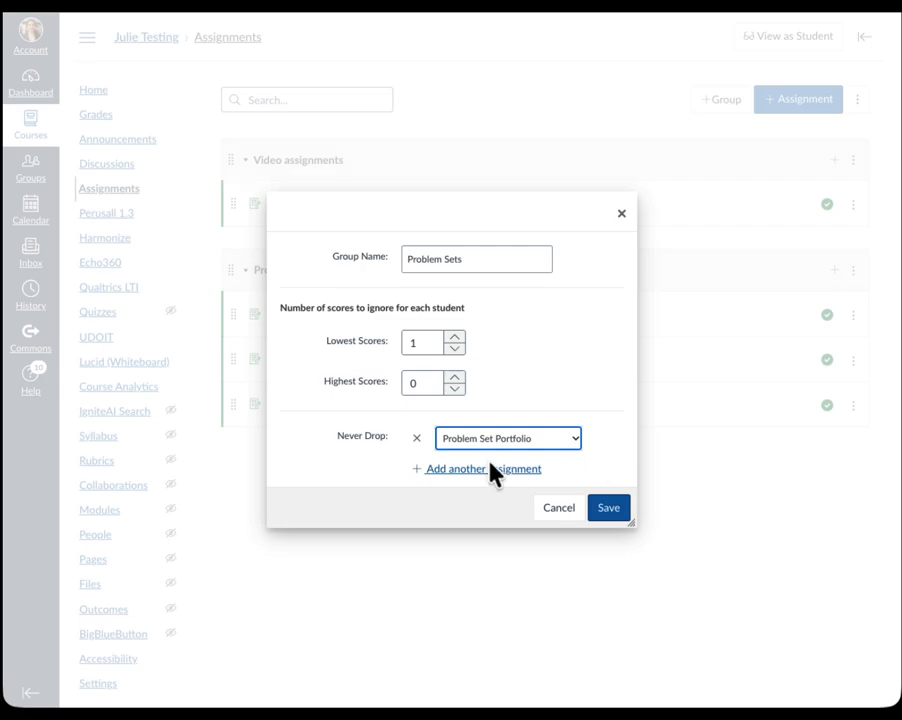
{"action": "left_click", "coordinate": [383, 466]}
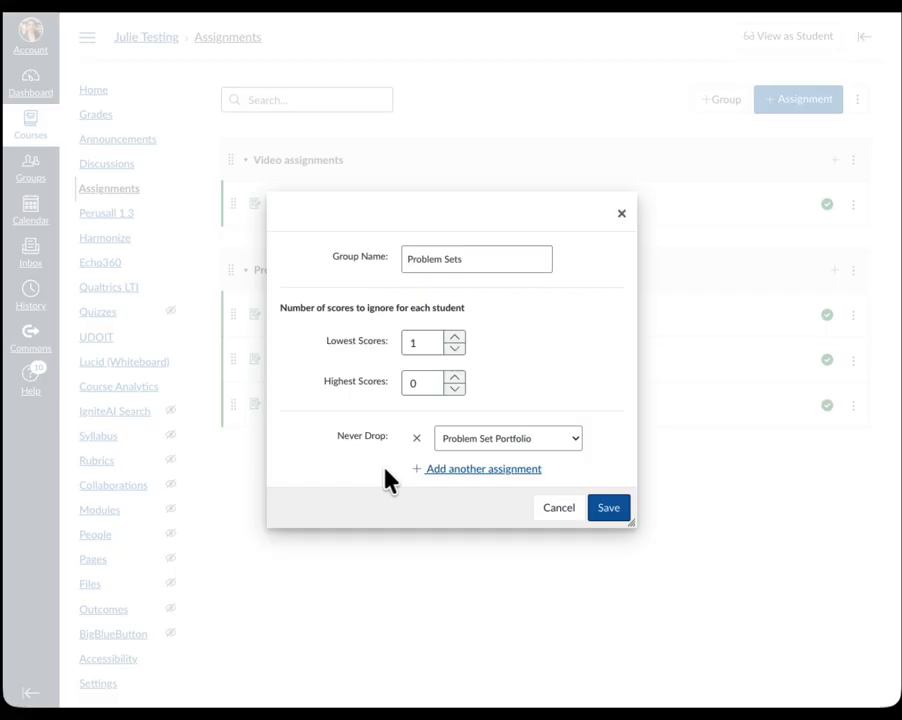
{"action": "left_click", "coordinate": [436, 476]}
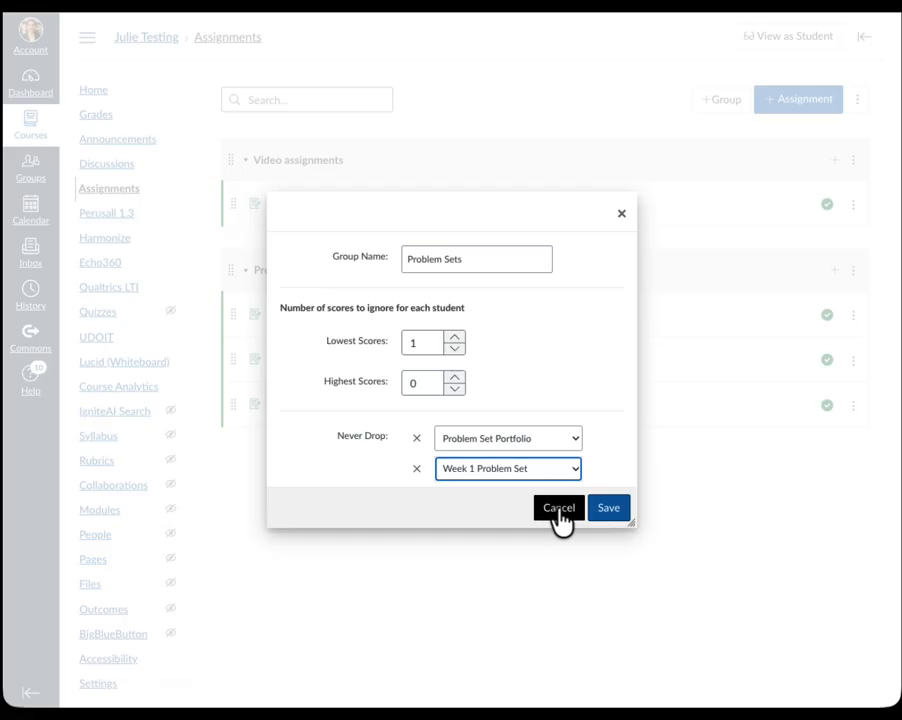
{"action": "left_click", "coordinate": [417, 468]}
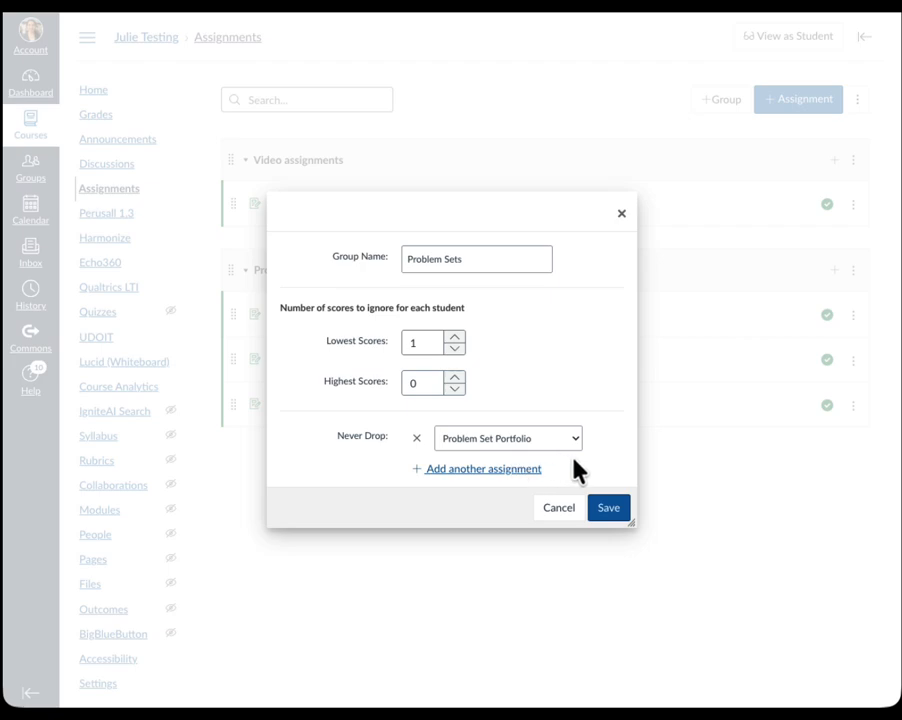
{"action": "left_click", "coordinate": [610, 509]}
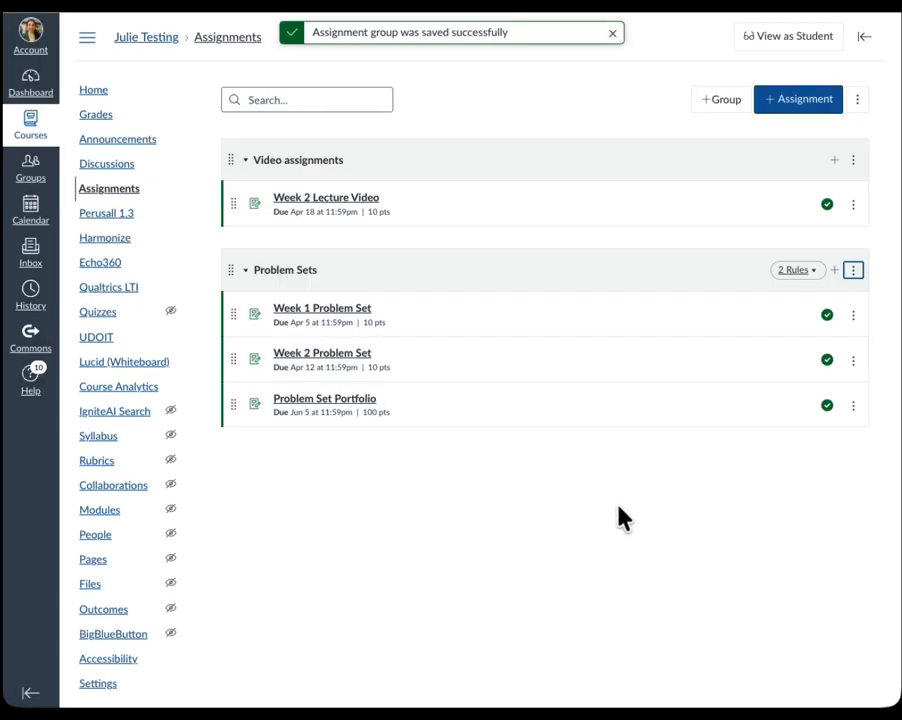
{"action": "mouse_move", "coordinate": [790, 288]}
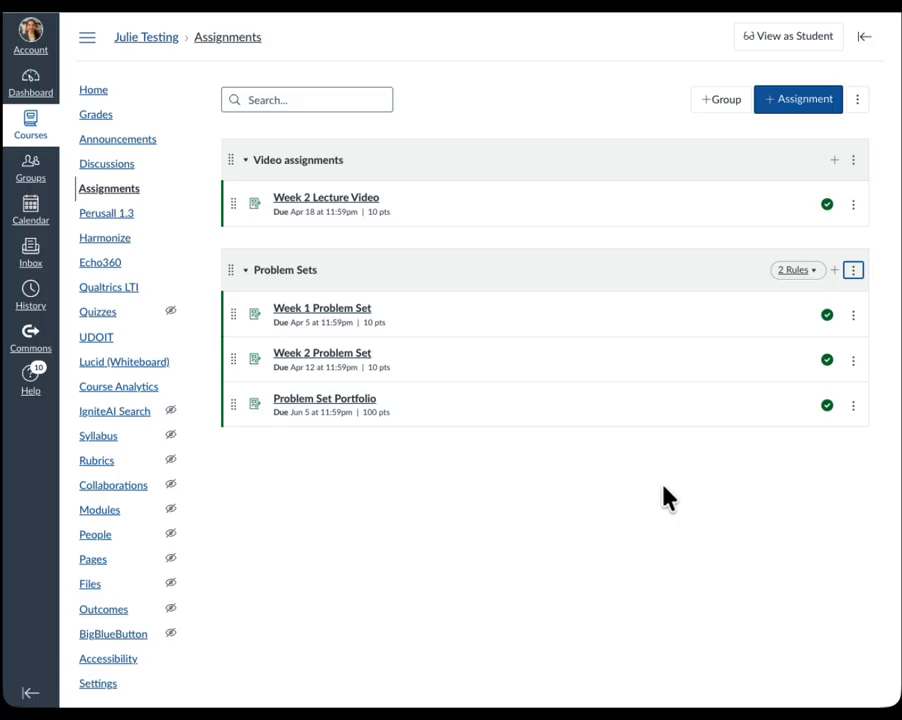
Step: Enable weighting the final grade based on assignment groups in the assignment groups weight settings
{"action": "left_click", "coordinate": [857, 100]}
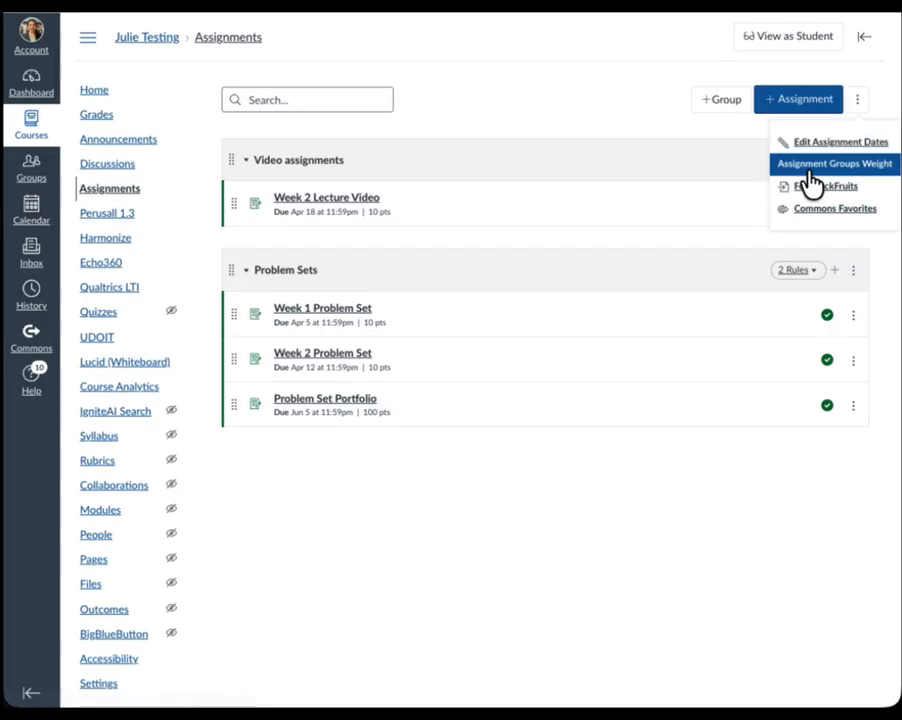
{"action": "left_click", "coordinate": [840, 168]}
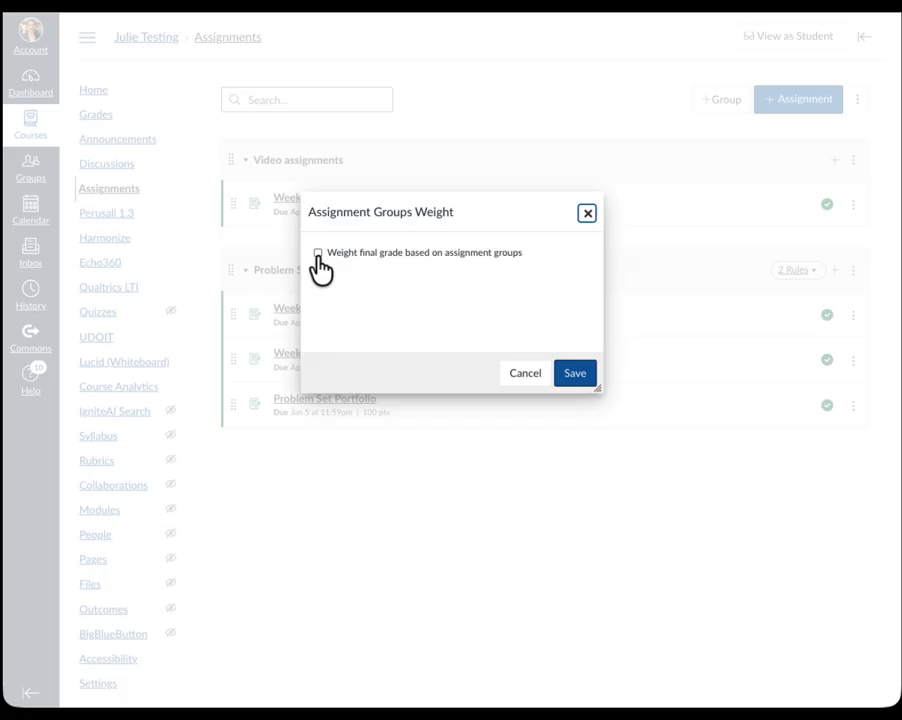
{"action": "left_click", "coordinate": [318, 254]}
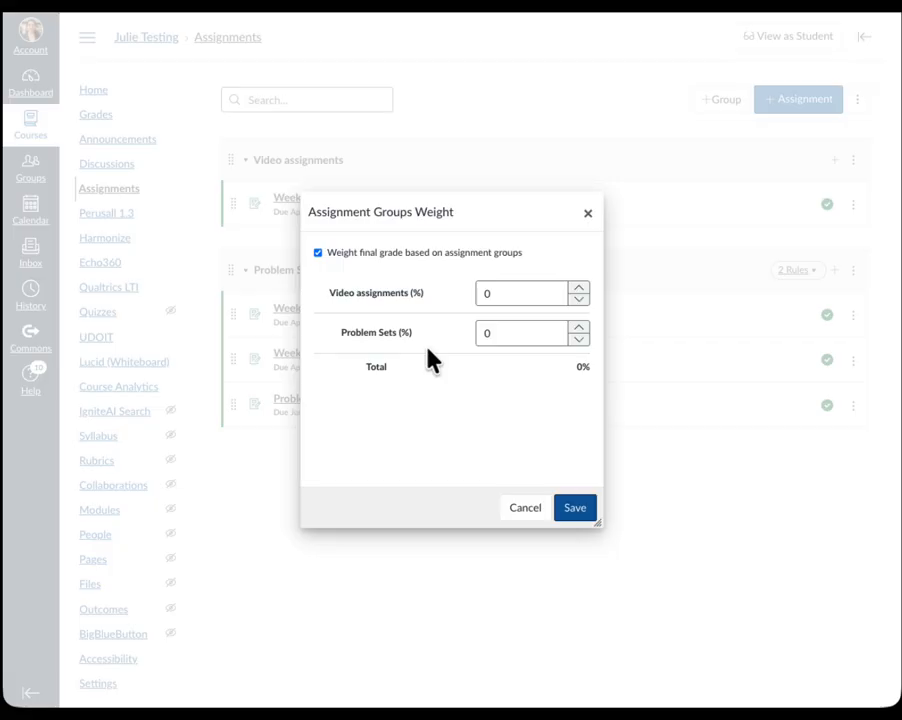
Step: Weight Video assignments at 20% and Problem Sets at 80% of the final grade, and save the group weights
{"action": "left_click", "coordinate": [491, 296]}
{"action": "type", "text": "20"}
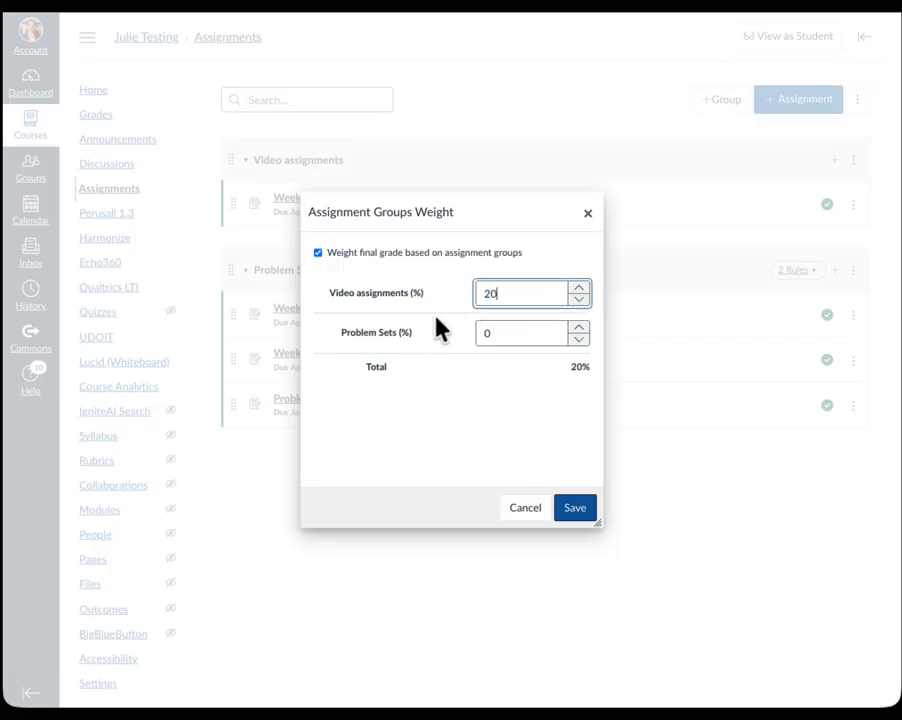
{"action": "left_click", "coordinate": [490, 333]}
{"action": "type", "text": "80"}
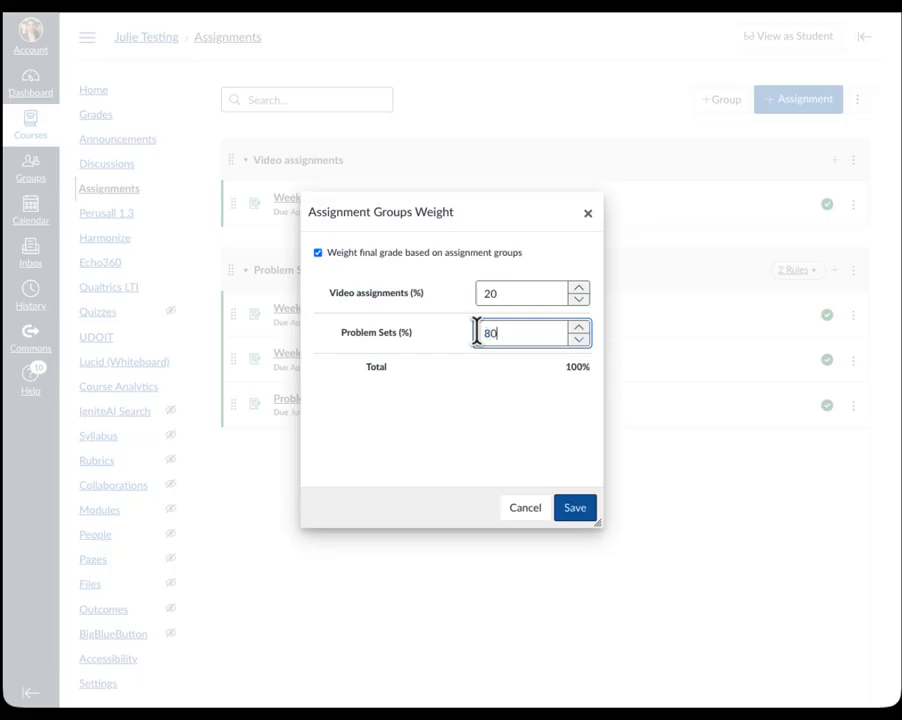
{"action": "left_click", "coordinate": [459, 344]}
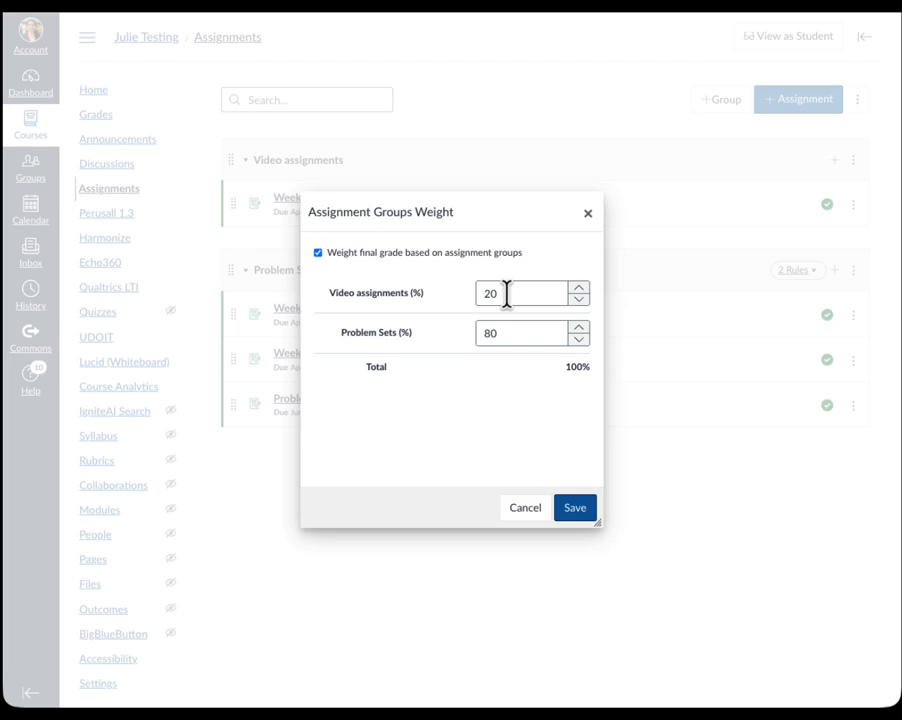
{"action": "left_click", "coordinate": [579, 330]}
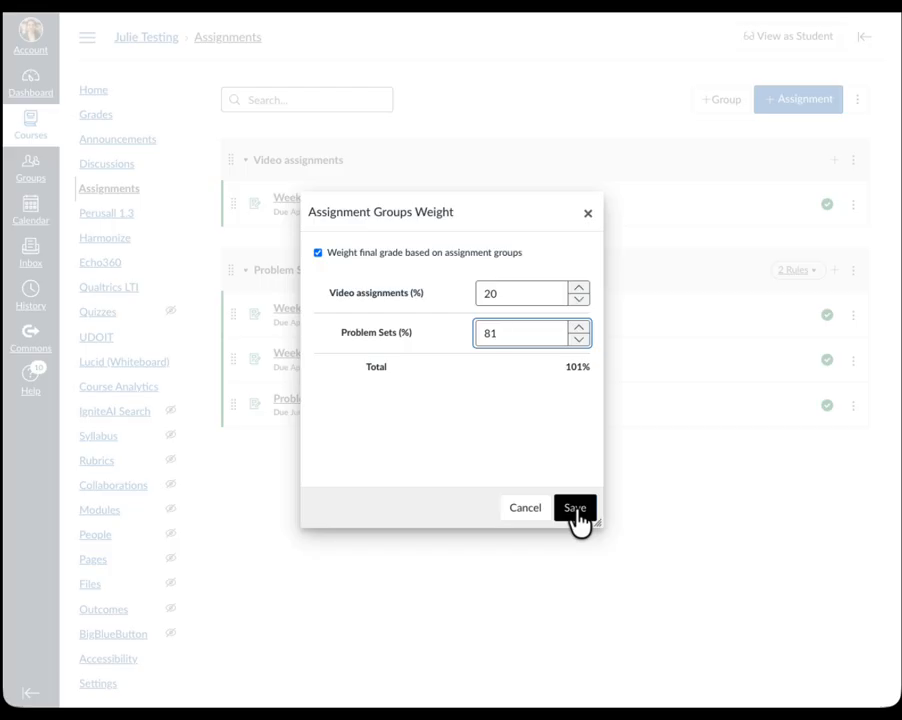
{"action": "left_click", "coordinate": [578, 339]}
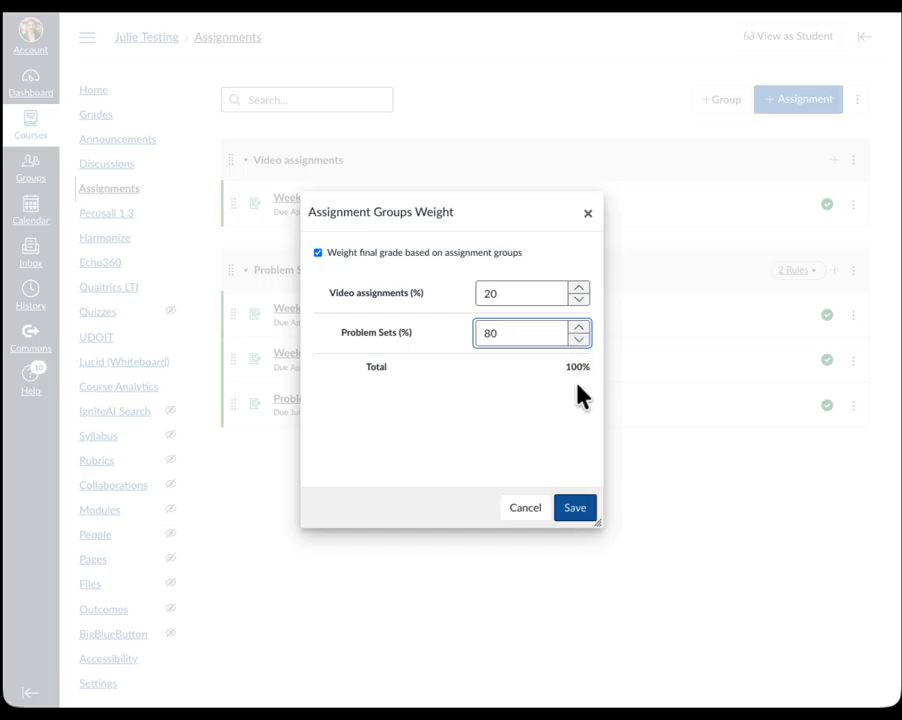
{"action": "left_click", "coordinate": [576, 512]}
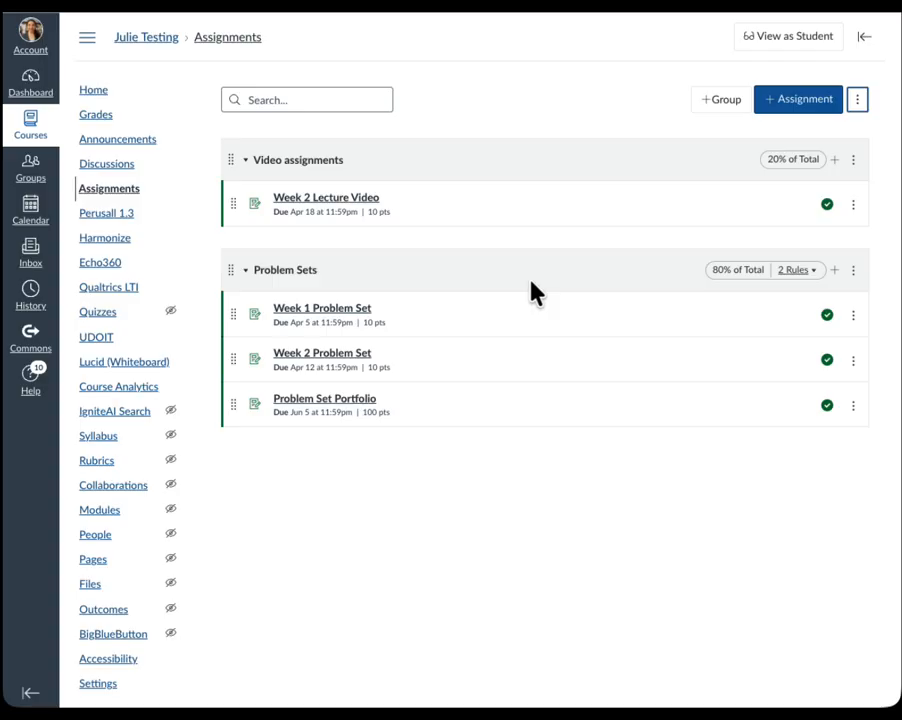
Step: Examine the group weights and Problem Sets rules on the assignments page as a student, and leave the student view
{"action": "left_click", "coordinate": [788, 40]}
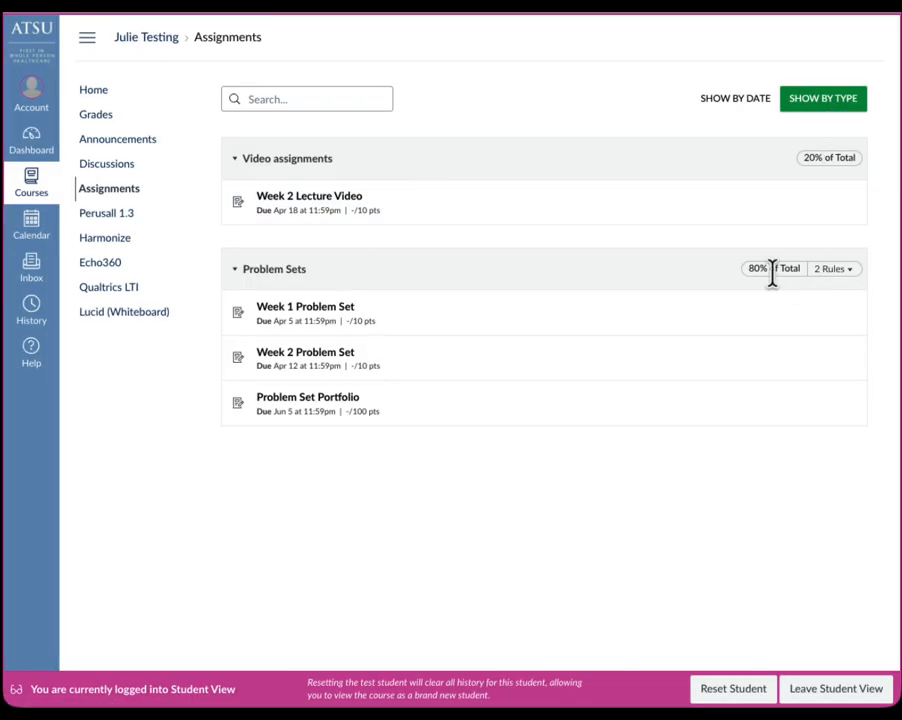
{"action": "mouse_move", "coordinate": [838, 277]}
{"action": "left_click", "coordinate": [836, 694]}
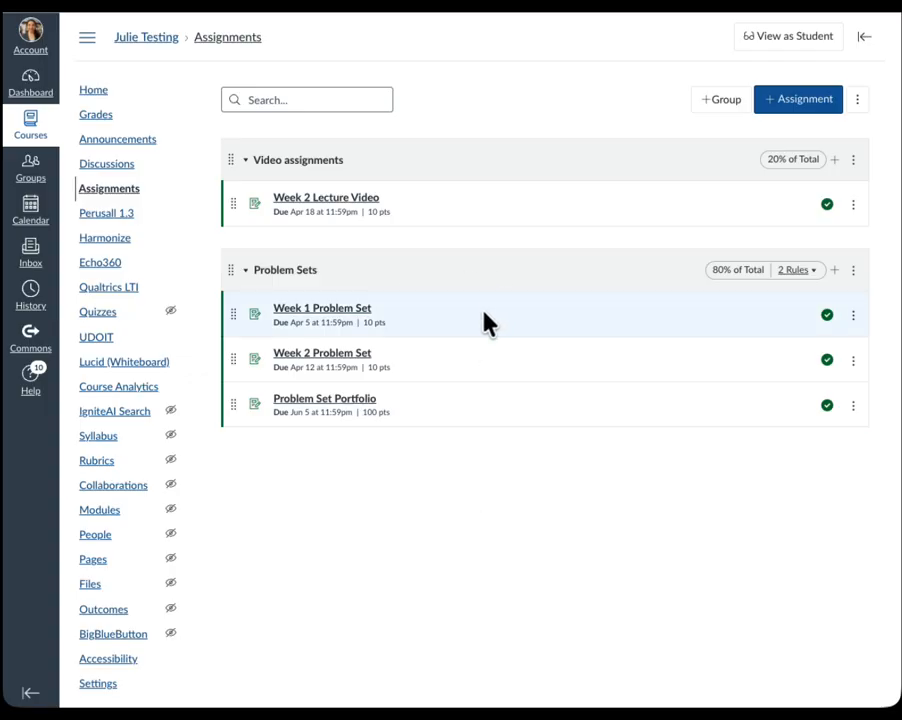
Step: Open Week 1 Problem Set for full editing and display its grade as Letter Grade
{"action": "left_click", "coordinate": [854, 318]}
{"action": "left_click", "coordinate": [812, 353]}
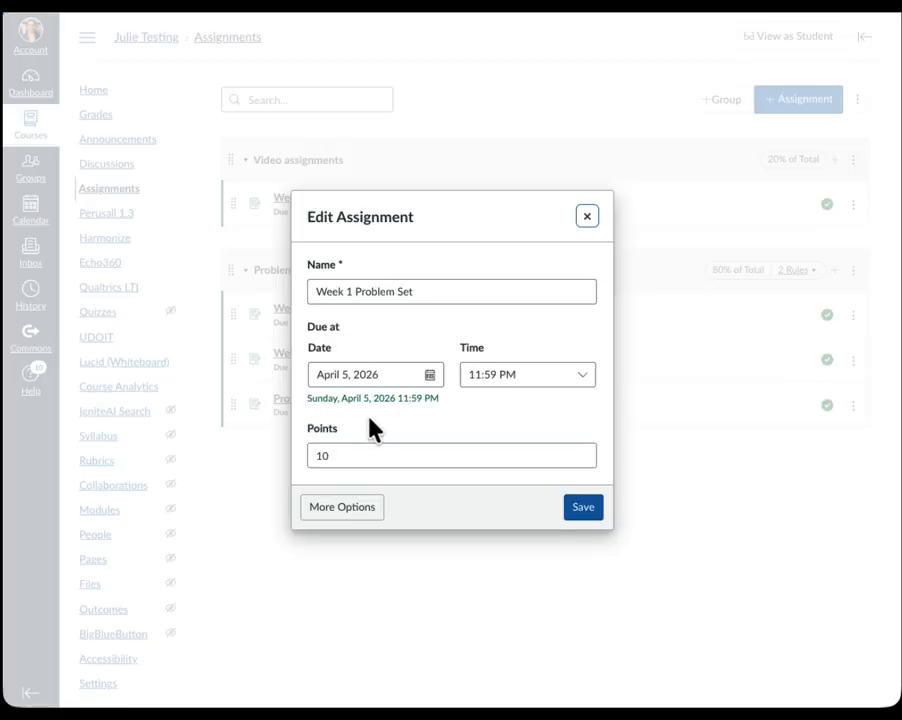
{"action": "left_click", "coordinate": [350, 518]}
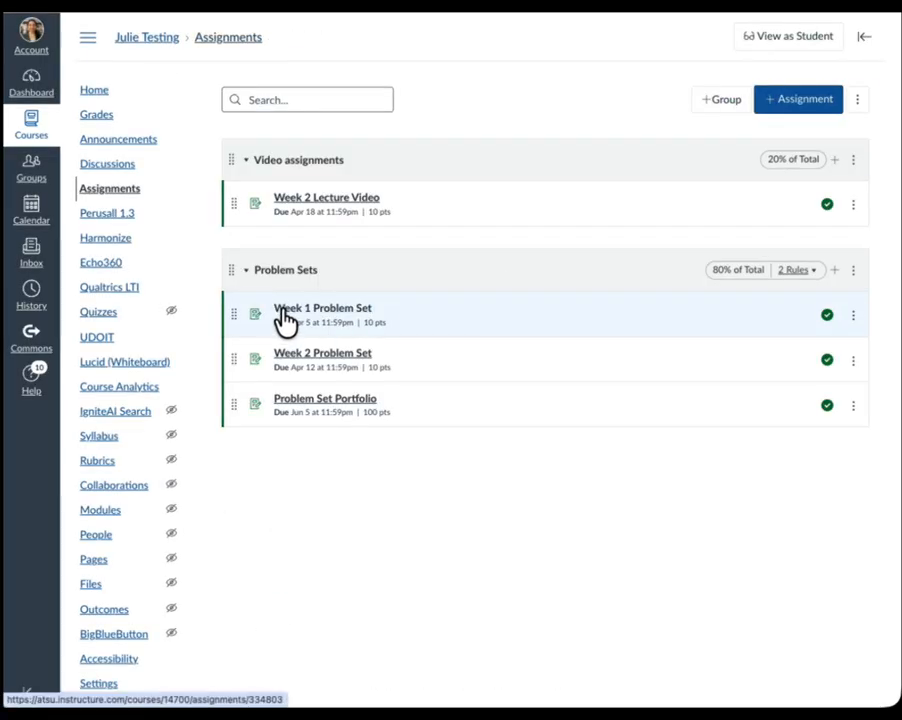
{"action": "left_click", "coordinate": [284, 311]}
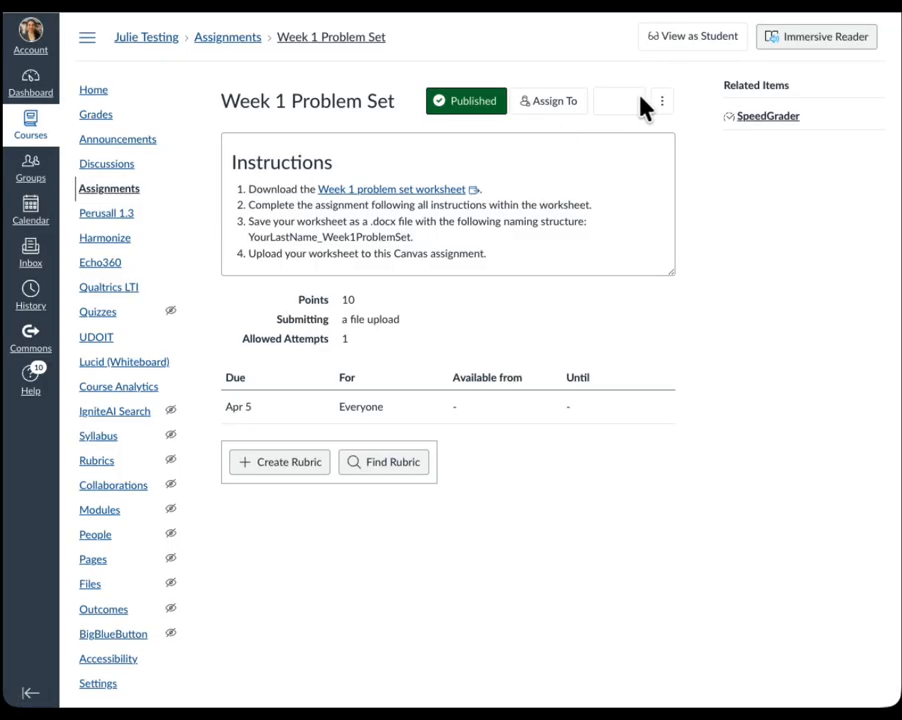
{"action": "left_click", "coordinate": [616, 108]}
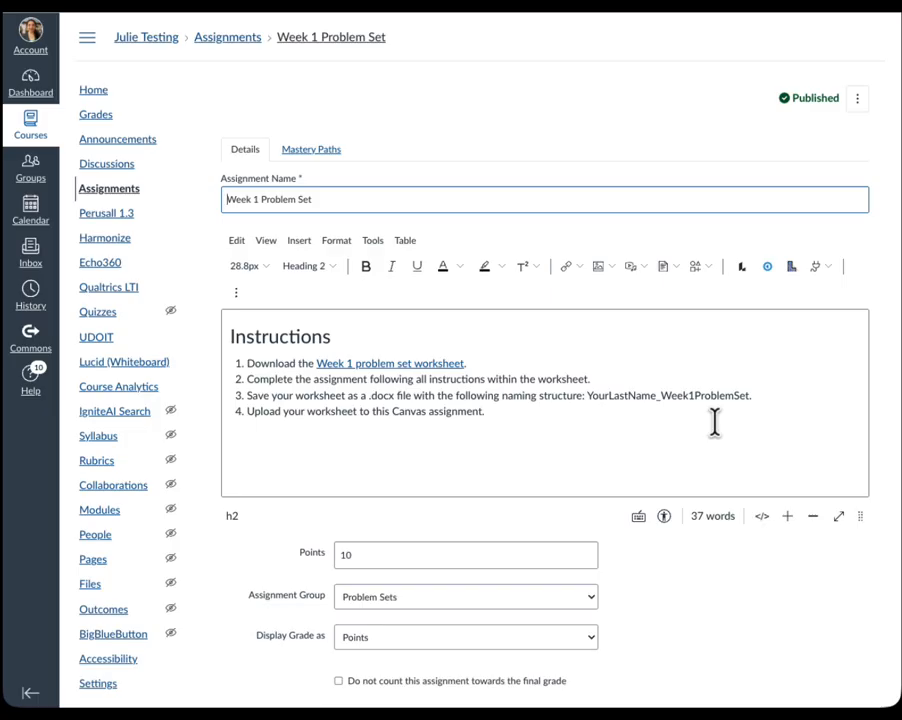
{"action": "scroll", "coordinate": [715, 422], "scroll_direction": "down", "scroll_amount": 3}
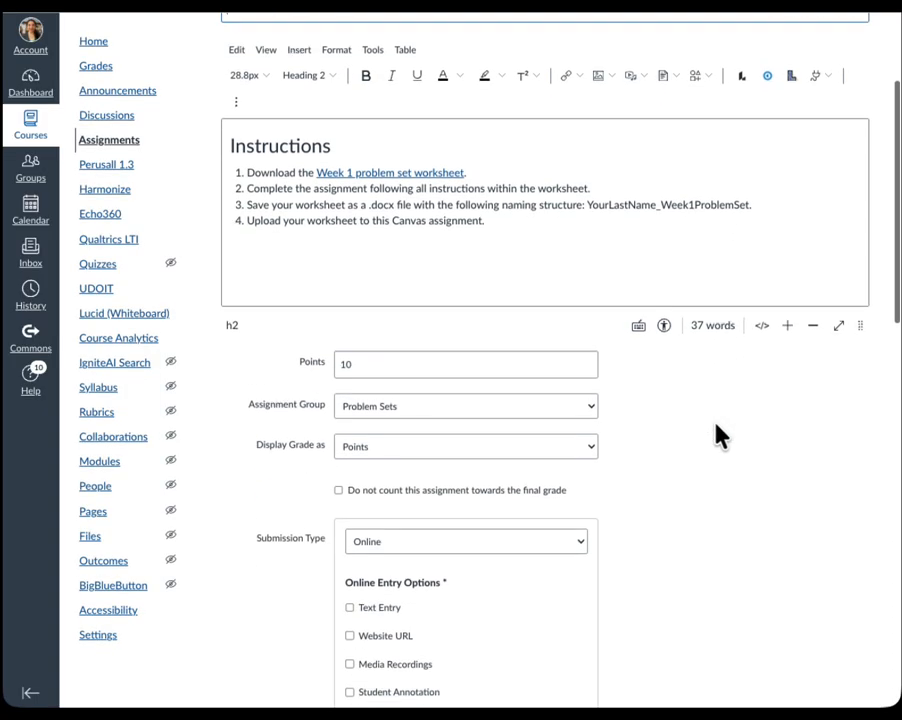
{"action": "scroll", "coordinate": [715, 435], "scroll_direction": "down", "scroll_amount": 1}
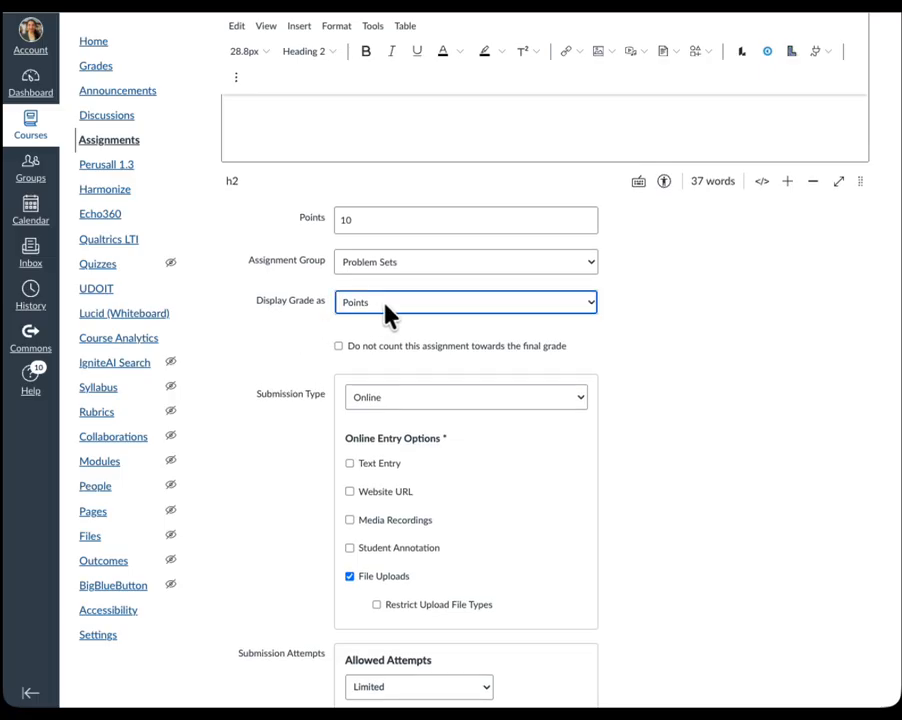
{"action": "left_click", "coordinate": [438, 328]}
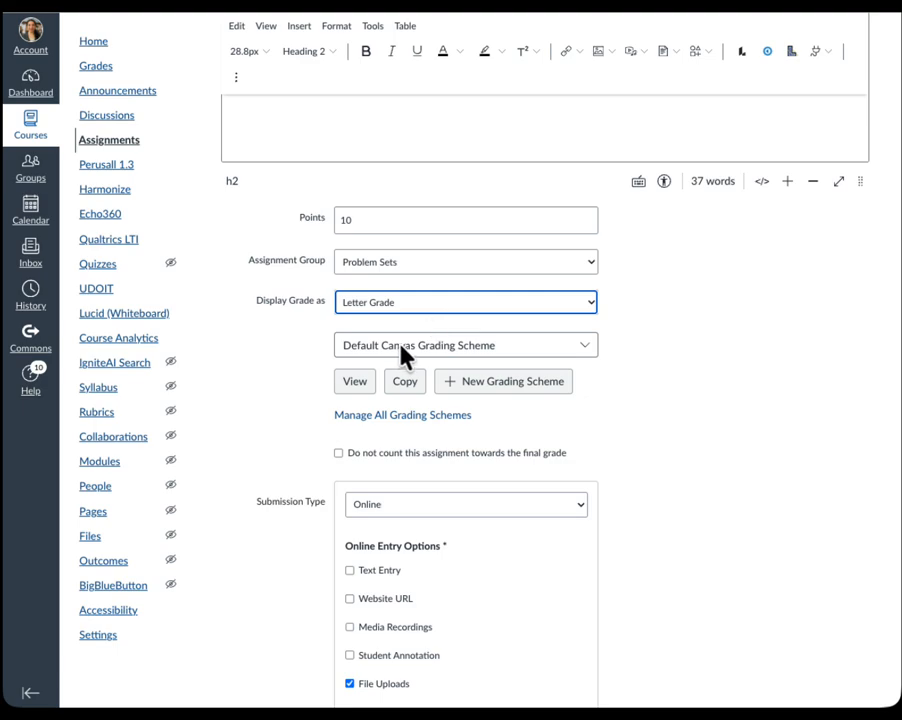
Step: Examine the available grading schemes and the letter grade ranges of the Default Canvas Grading Scheme
{"action": "left_click", "coordinate": [405, 350]}
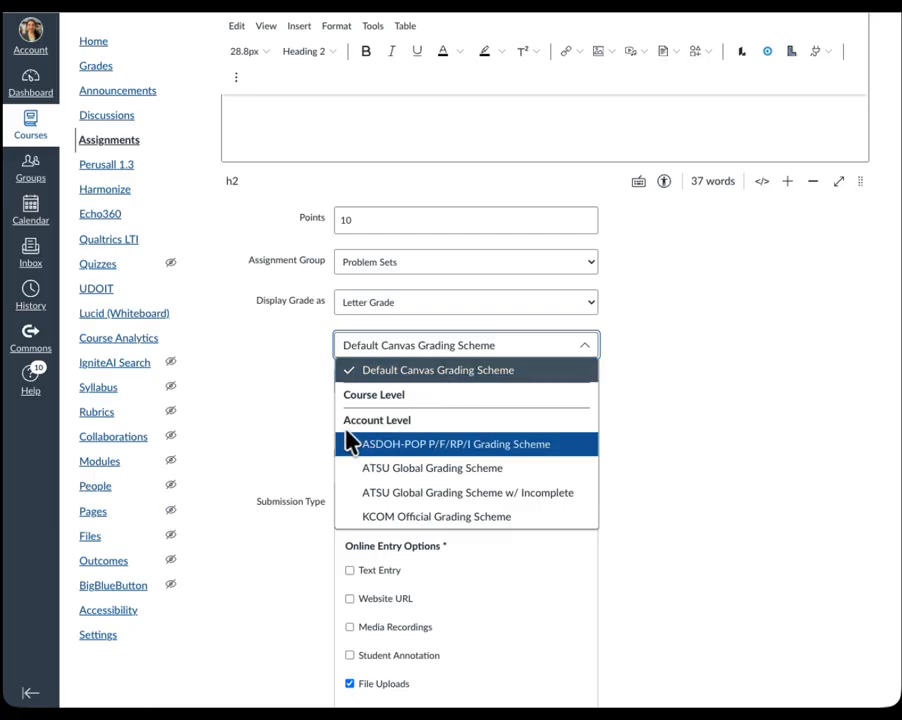
{"action": "left_click", "coordinate": [287, 386]}
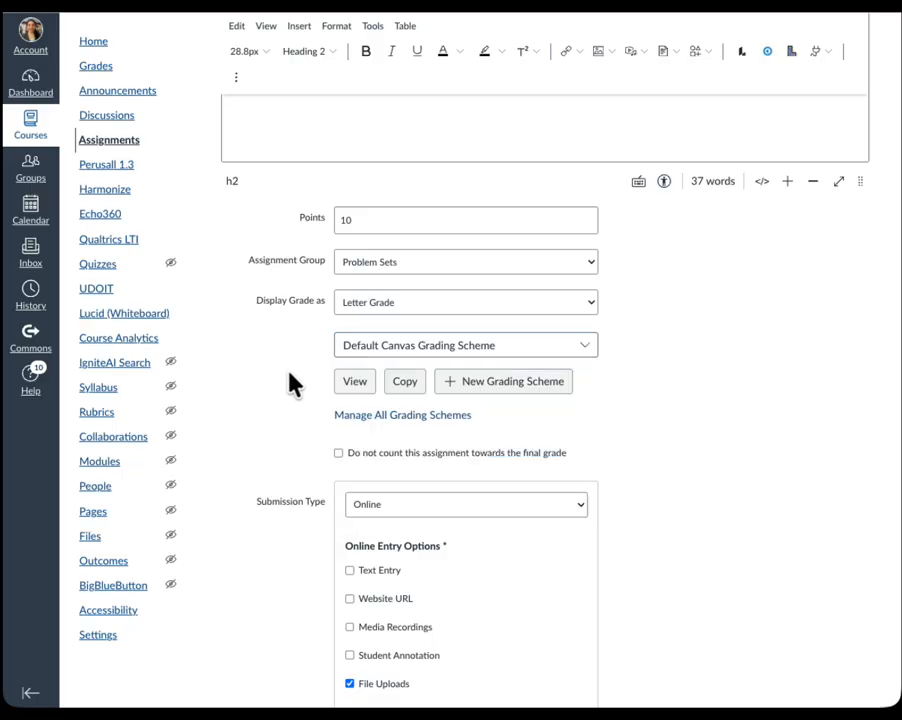
{"action": "left_click", "coordinate": [355, 386]}
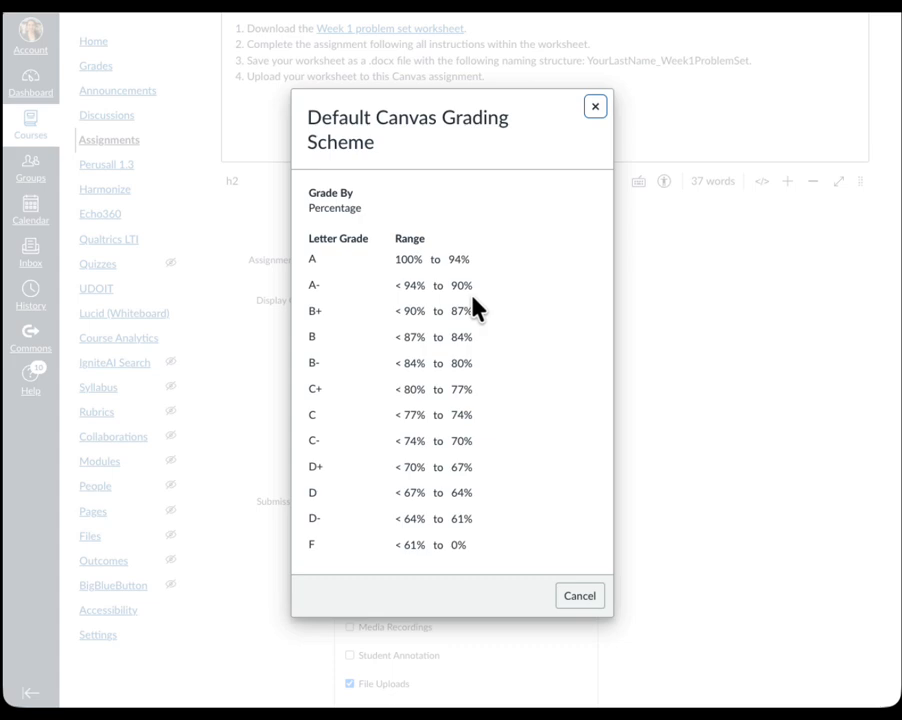
{"action": "left_click", "coordinate": [586, 602]}
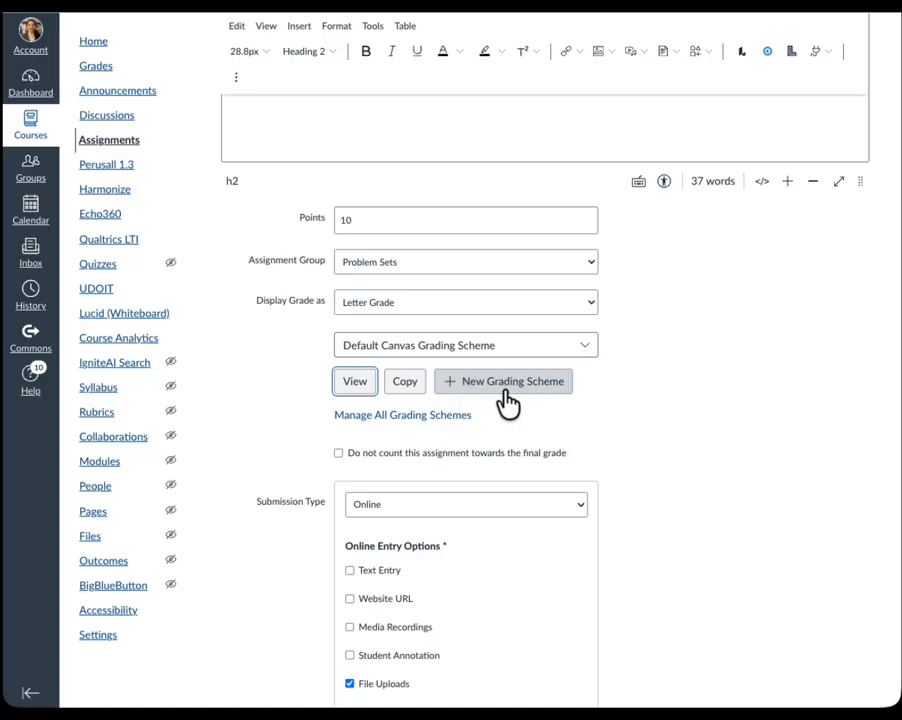
Step: Start a new grading scheme and name it with the instructor's first name followed by "grading scheme"
{"action": "left_click", "coordinate": [490, 379]}
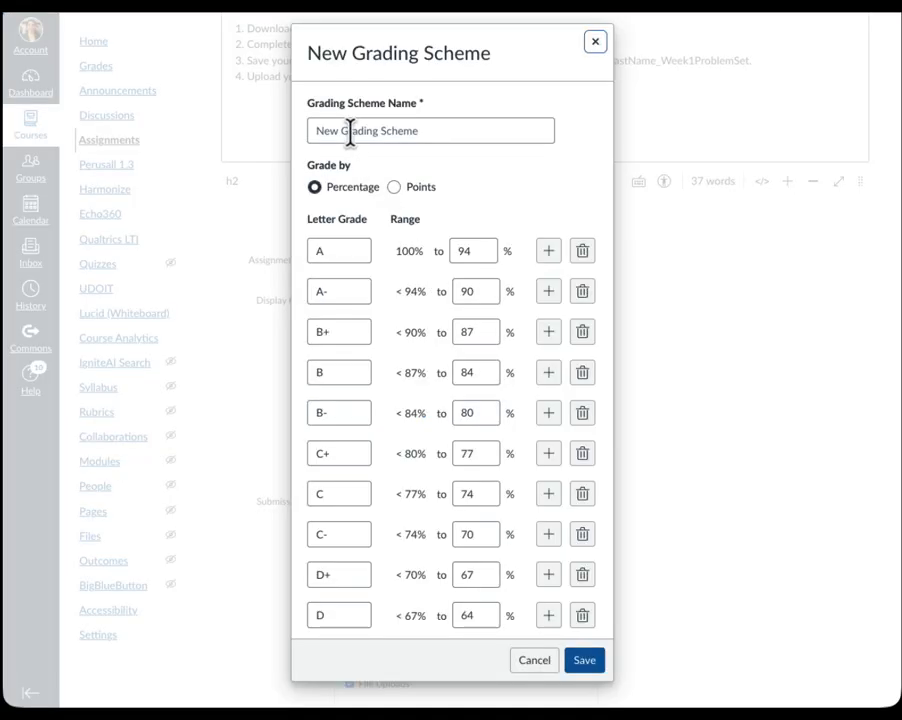
{"action": "left_click", "coordinate": [350, 133]}
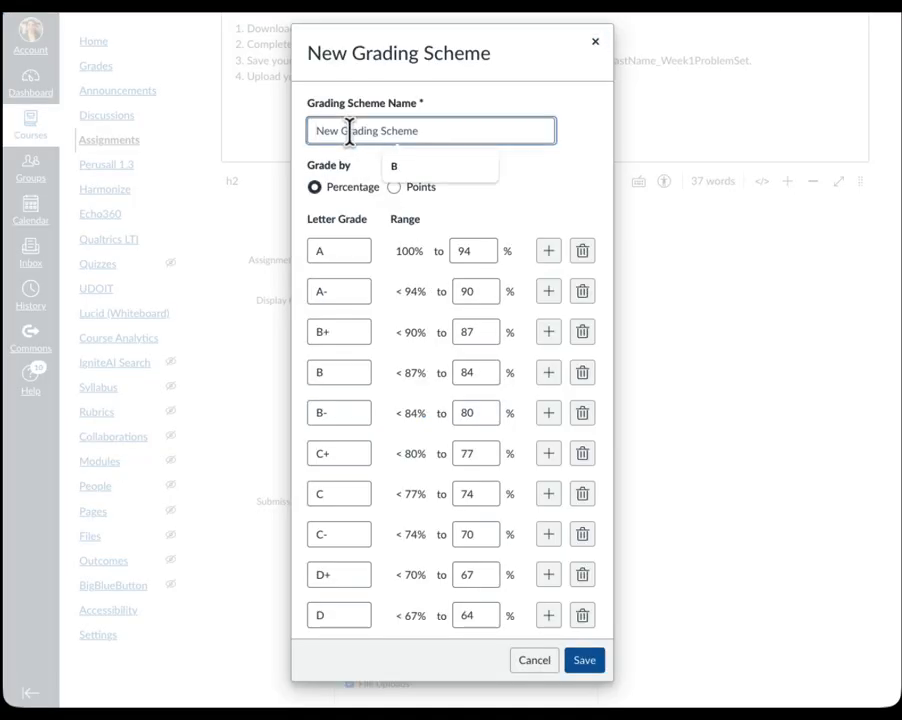
{"action": "type", "text": "JUlie"}
{"action": "key", "text": "BackSpace"}
{"action": "key", "text": "BackSpace"}
{"action": "key", "text": "BackSpace"}
{"action": "key", "text": "BackSpace"}
{"action": "type", "text": "ul"}
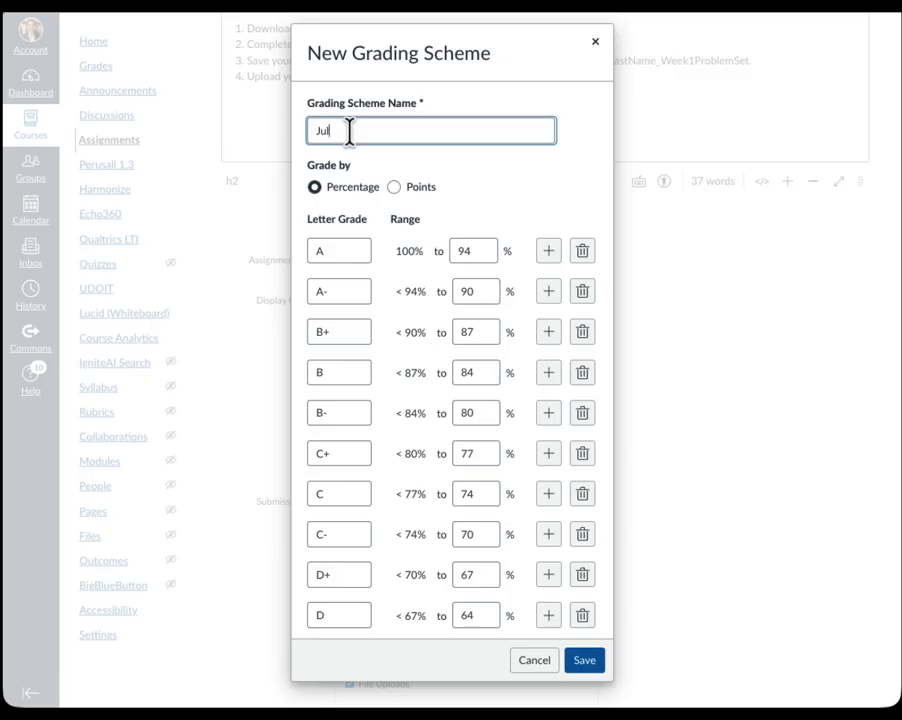
{"action": "type", "text": "ie's grading scheme"}
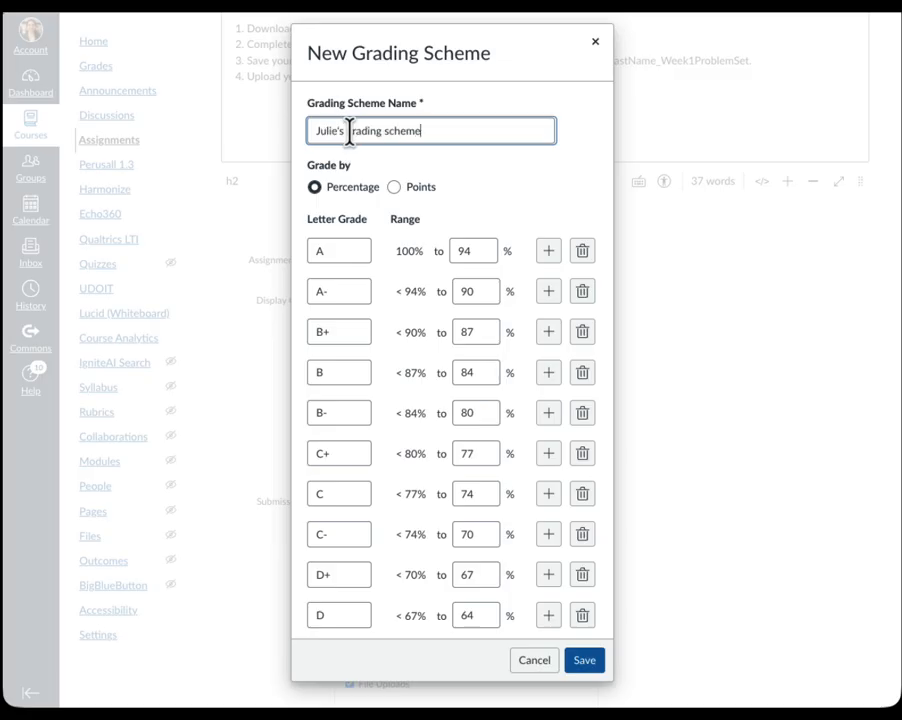
Step: Try grading the scheme by Points, return it to Percentage, and set the A grade's lower limit to 93%
{"action": "left_click", "coordinate": [398, 188]}
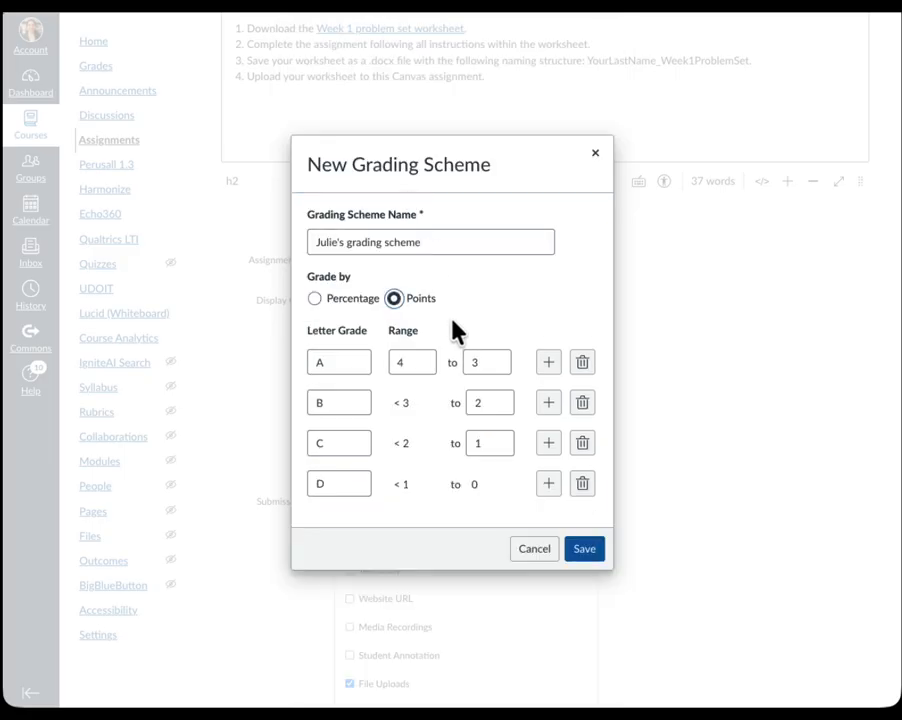
{"action": "left_click", "coordinate": [315, 298]}
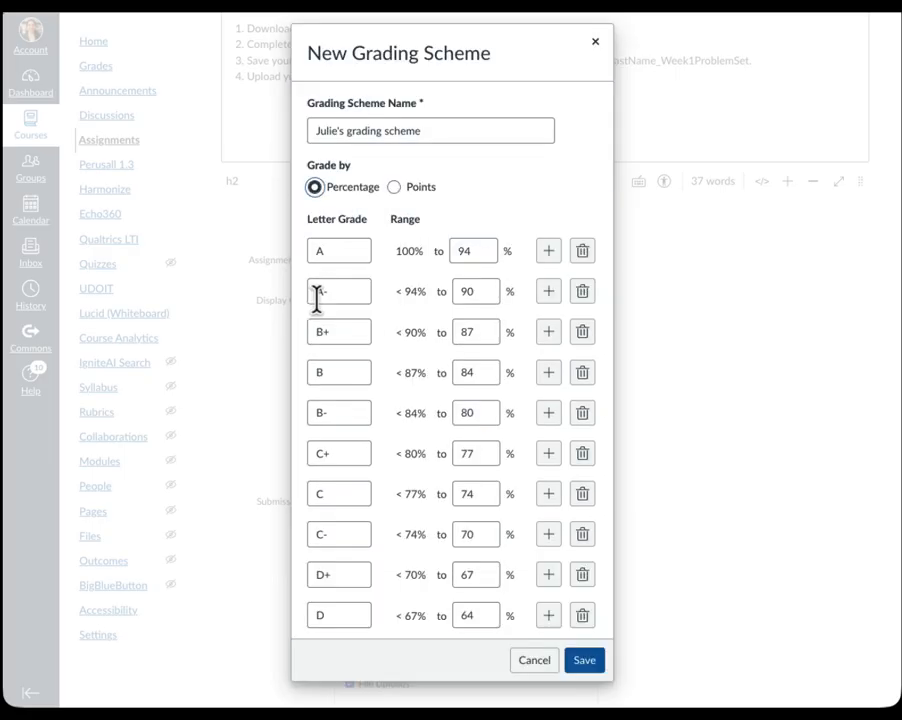
{"action": "left_click", "coordinate": [481, 251]}
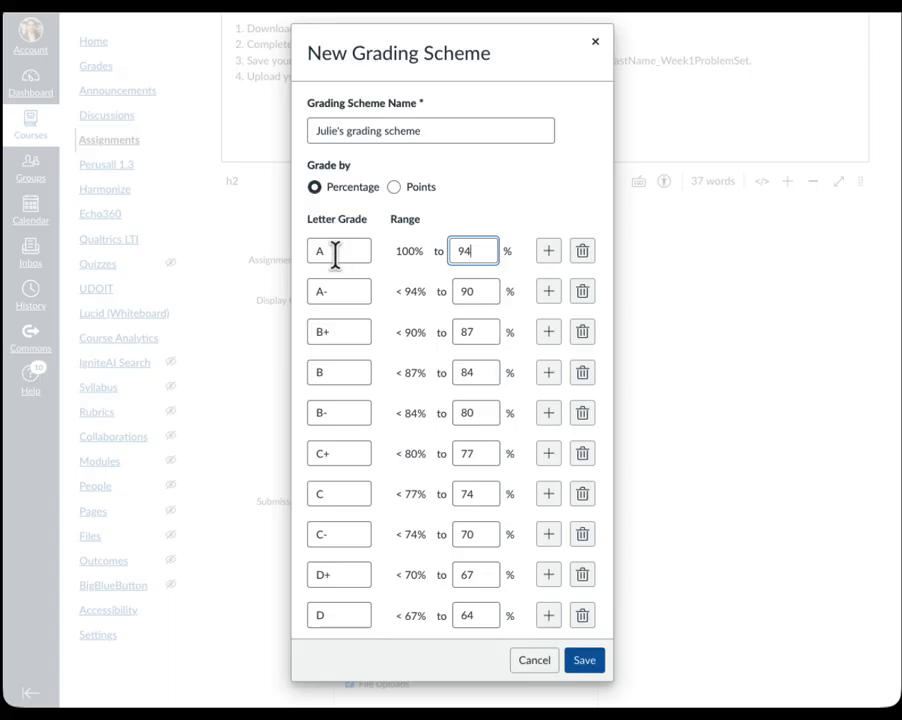
{"action": "key", "text": "BackSpace"}
{"action": "type", "text": "3"}
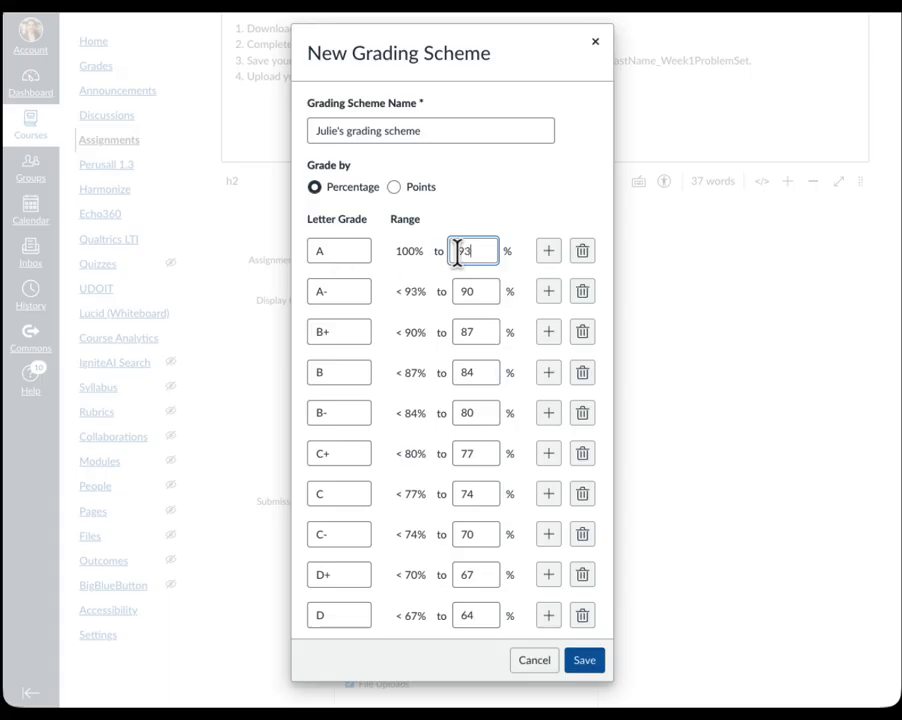
{"action": "left_click", "coordinate": [499, 213]}
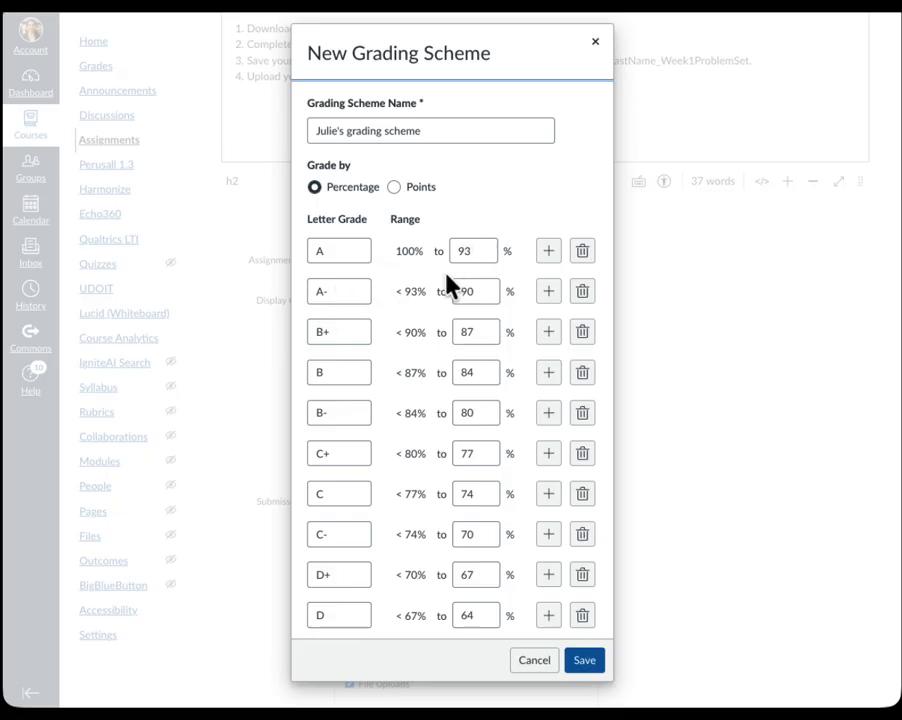
Step: Set the lower limit of the A grade to 95%
{"action": "left_click", "coordinate": [472, 251]}
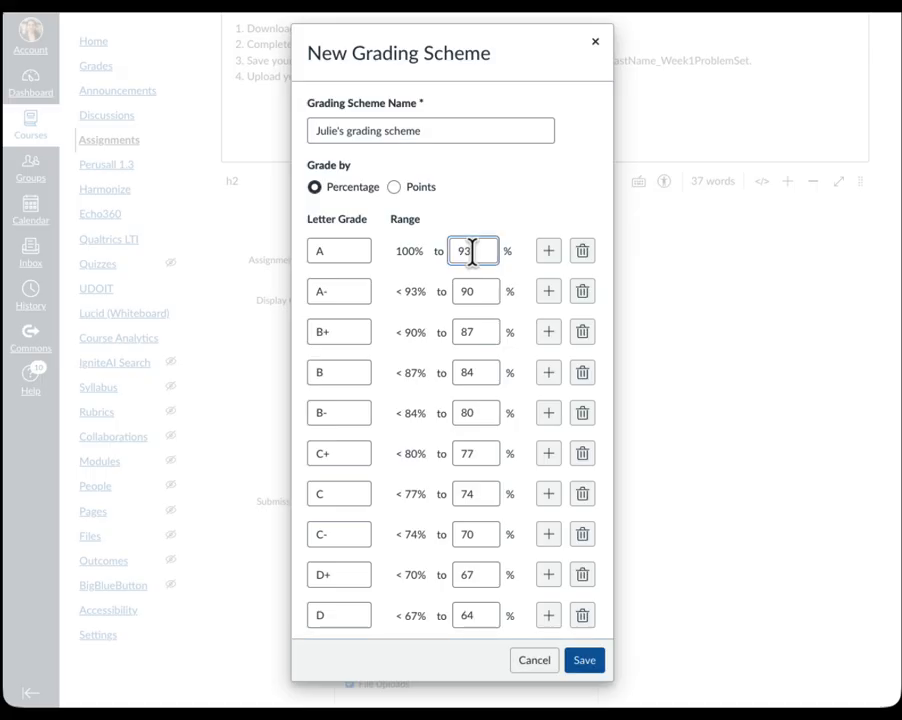
{"action": "key", "text": "BackSpace"}
{"action": "type", "text": "5"}
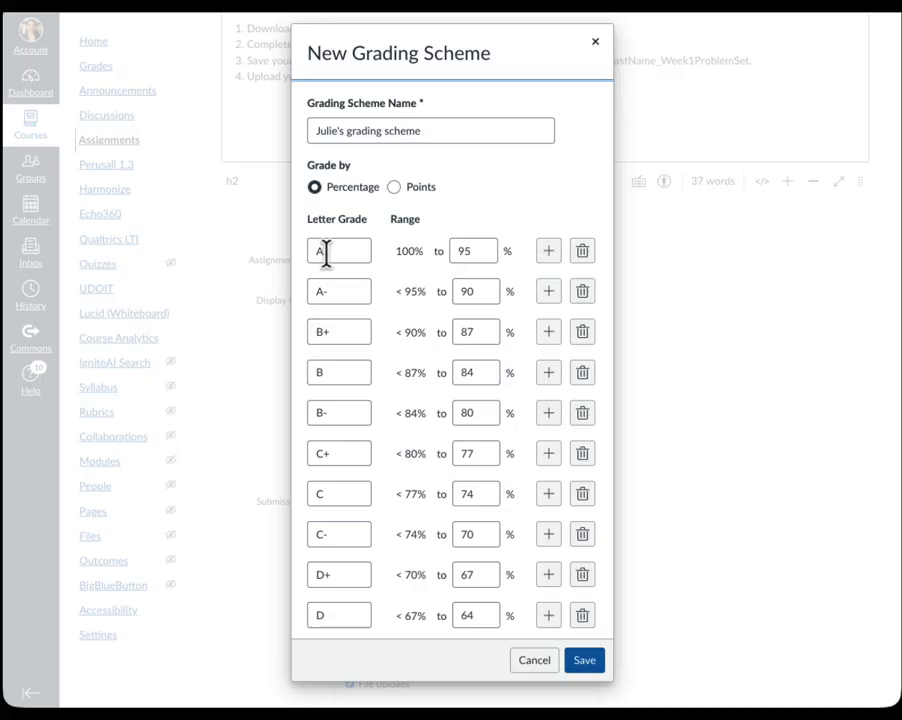
Step: Add a letter grade below the first row, name it A, and rename the first row A+
{"action": "left_click", "coordinate": [548, 252]}
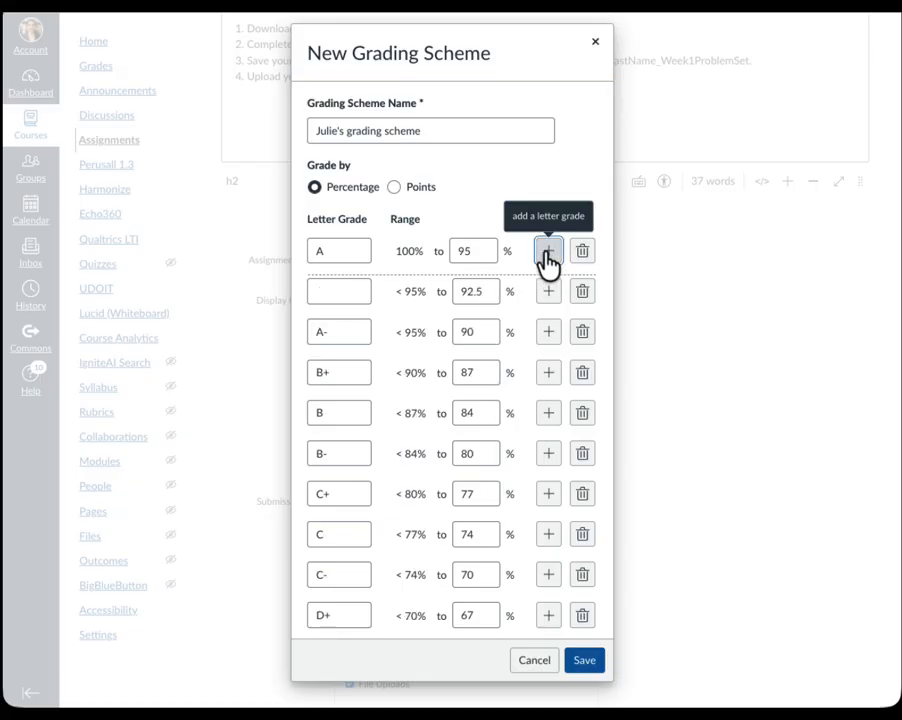
{"action": "left_click", "coordinate": [336, 290]}
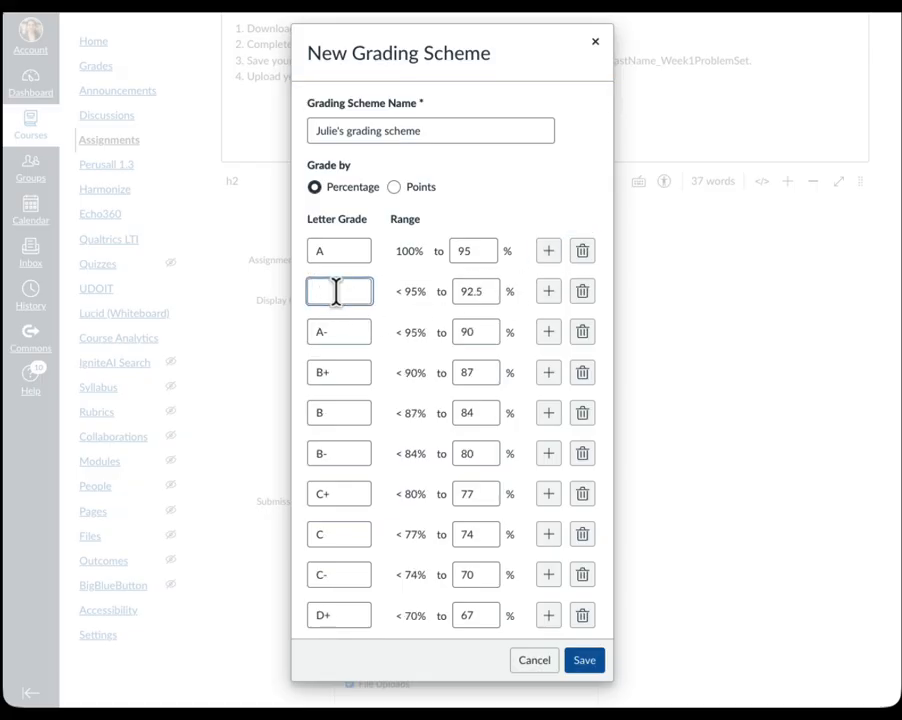
{"action": "type", "text": "A"}
{"action": "left_click", "coordinate": [334, 252]}
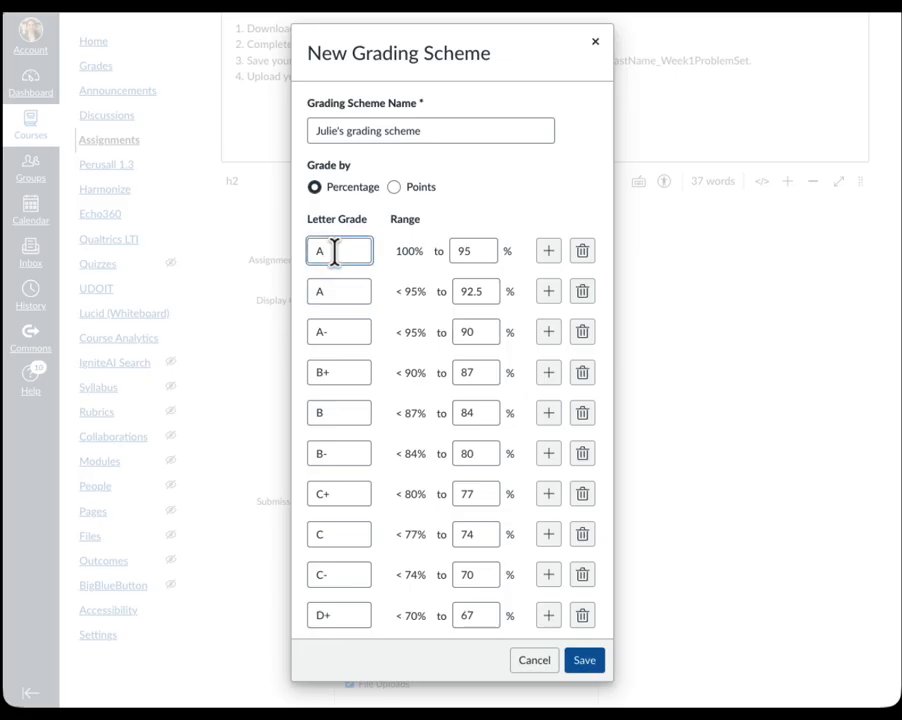
{"action": "type", "text": "+"}
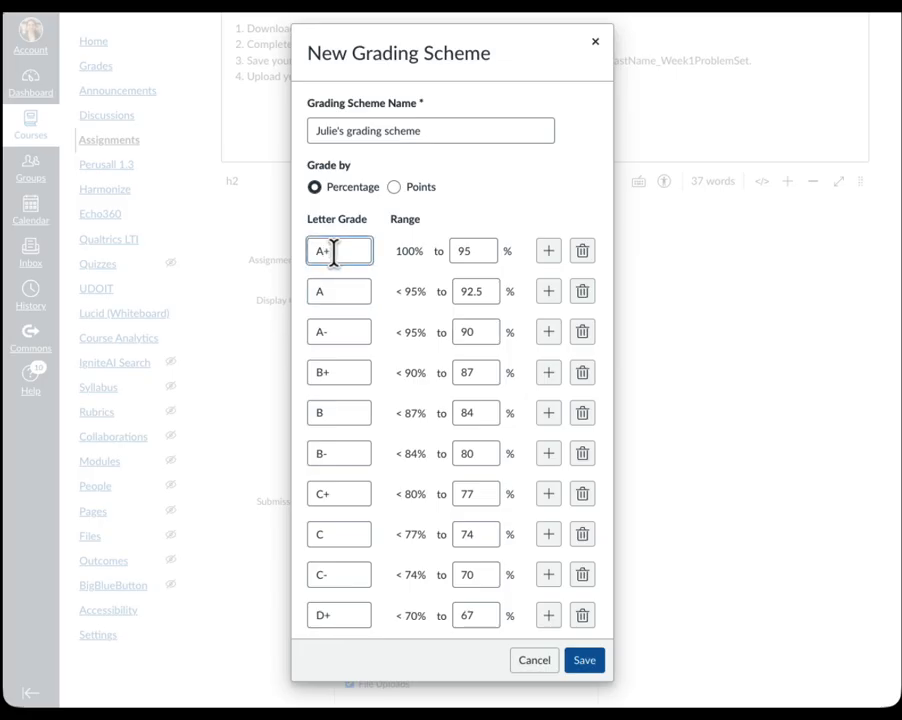
Step: Set the lower limit of the A+ grade to 97% and of the A grade to 93%
{"action": "left_click", "coordinate": [469, 250]}
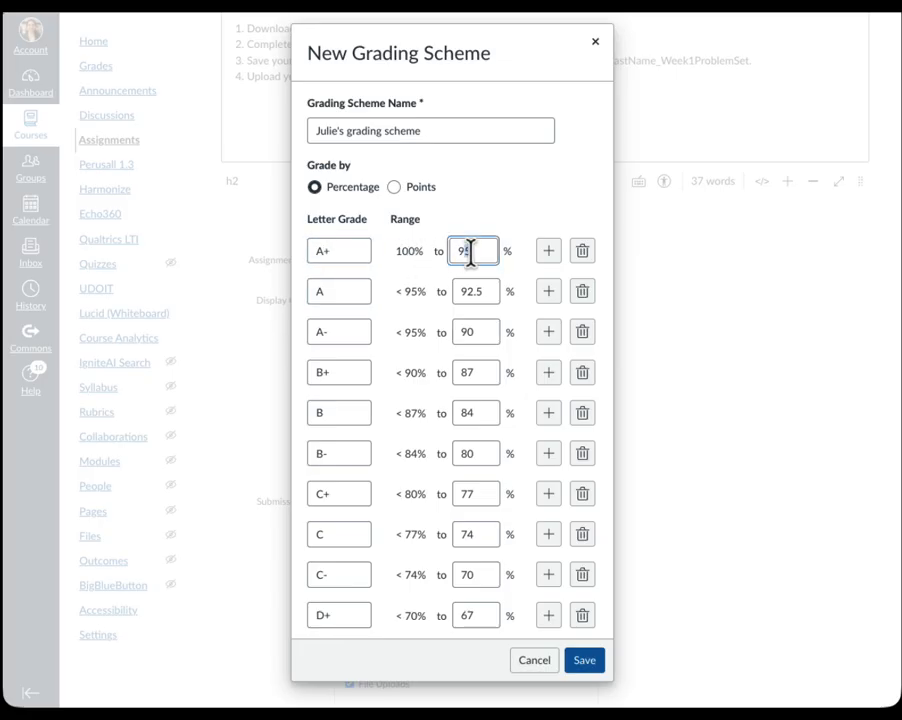
{"action": "key", "text": "BackSpace"}
{"action": "type", "text": "7"}
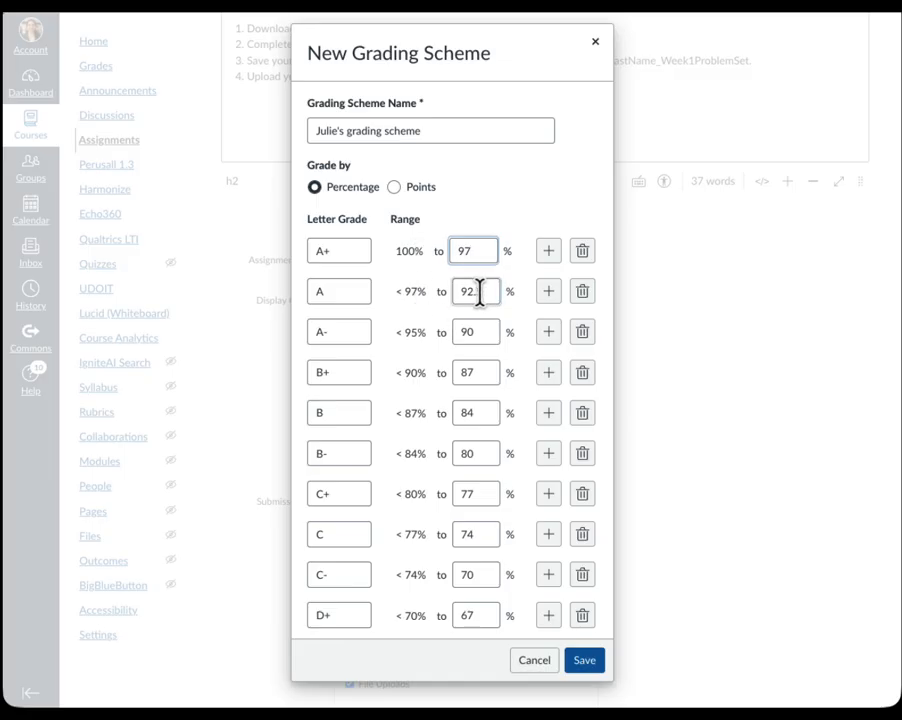
{"action": "left_click_drag", "start_coordinate": [480, 291], "coordinate": [470, 291]}
{"action": "type", "text": "3"}
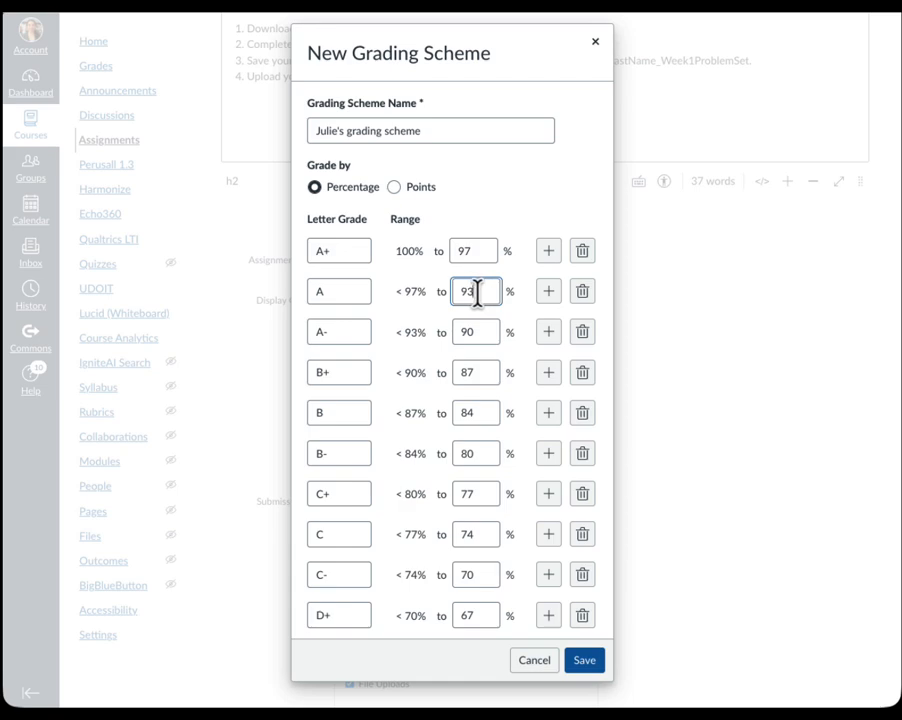
{"action": "left_click", "coordinate": [380, 352]}
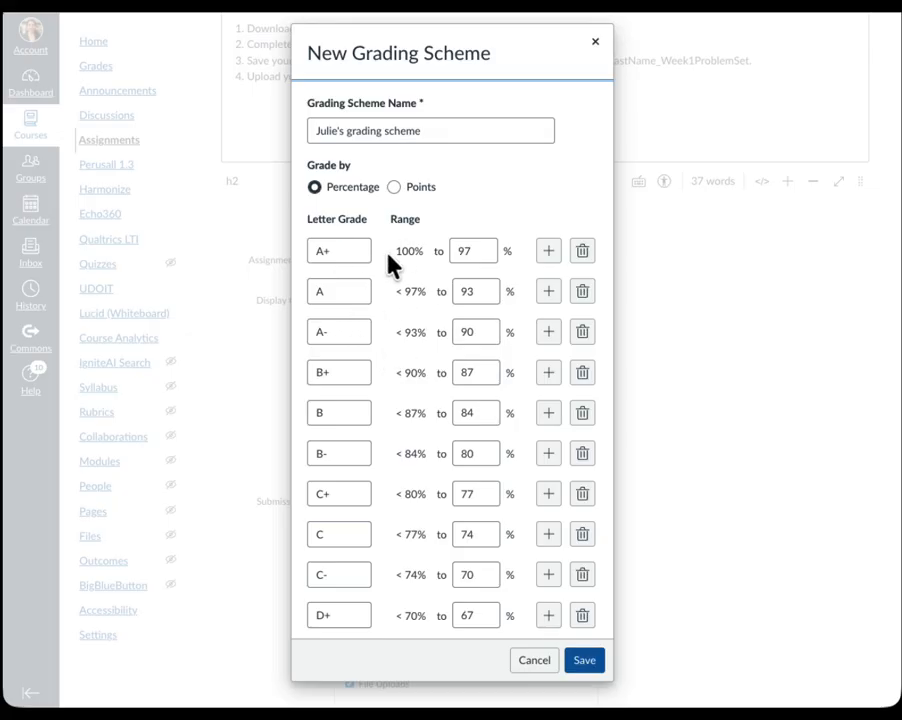
Step: Delete all plus and minus grades from the scheme, keeping only A, B, C, D and F
{"action": "left_click", "coordinate": [584, 256]}
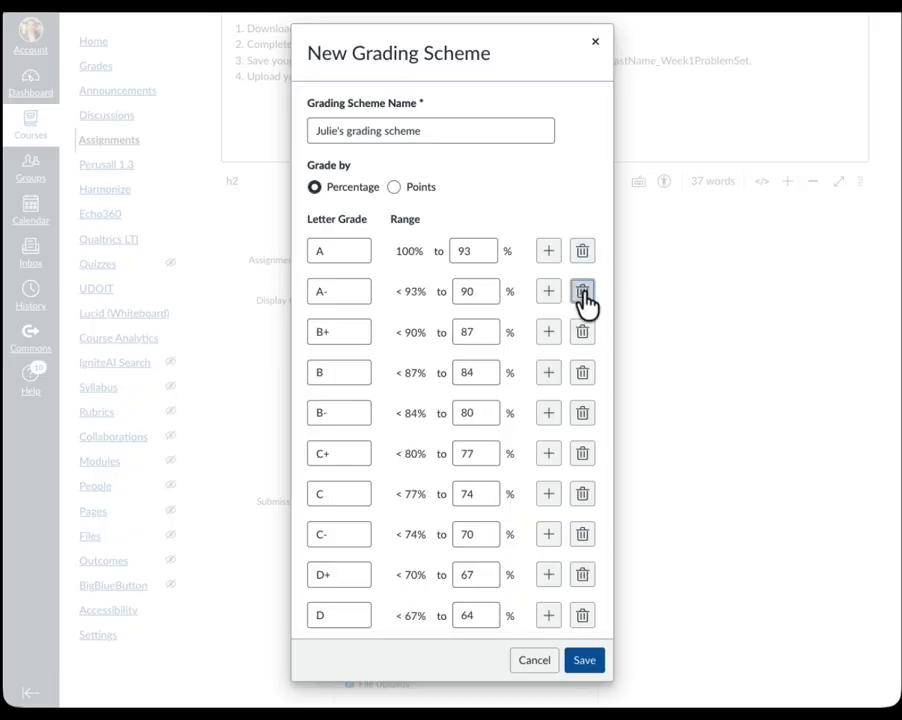
{"action": "left_click", "coordinate": [583, 292]}
{"action": "left_click", "coordinate": [583, 293]}
{"action": "left_click", "coordinate": [583, 333]}
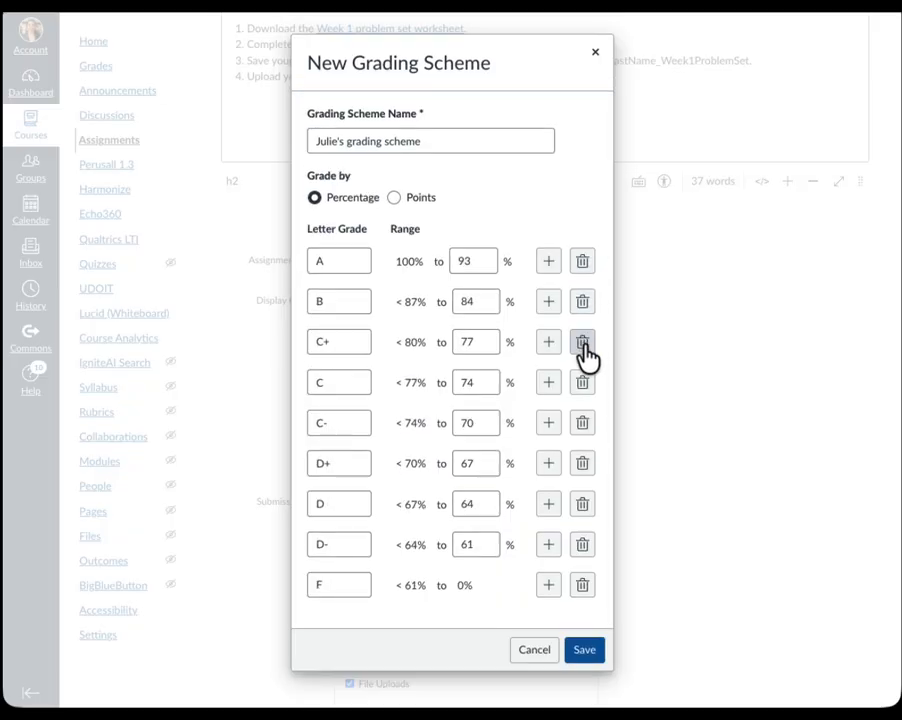
{"action": "left_click", "coordinate": [585, 352]}
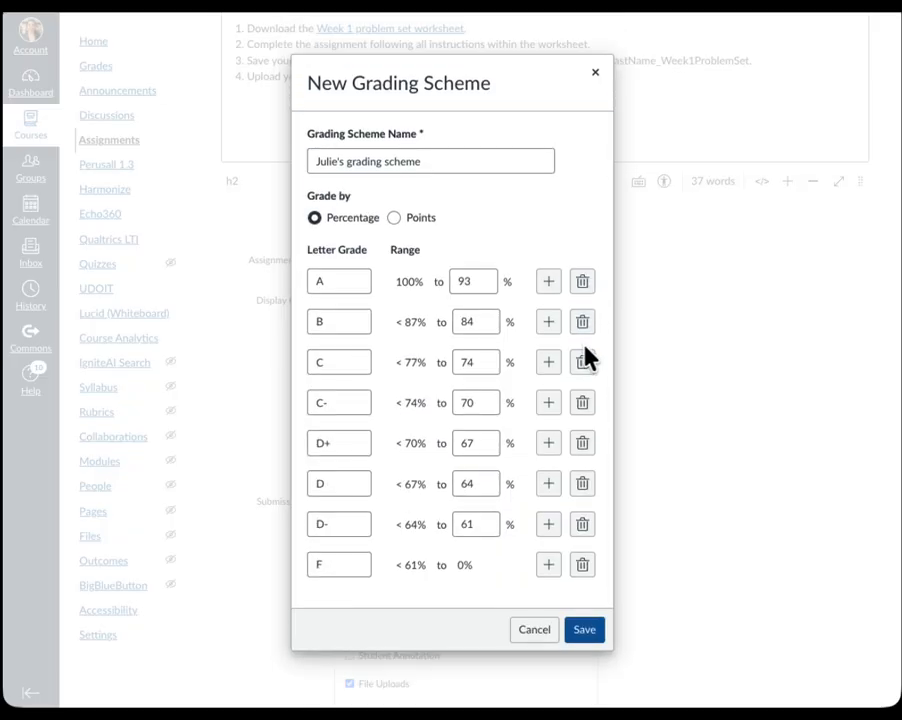
{"action": "left_click", "coordinate": [583, 403]}
{"action": "left_click", "coordinate": [583, 424]}
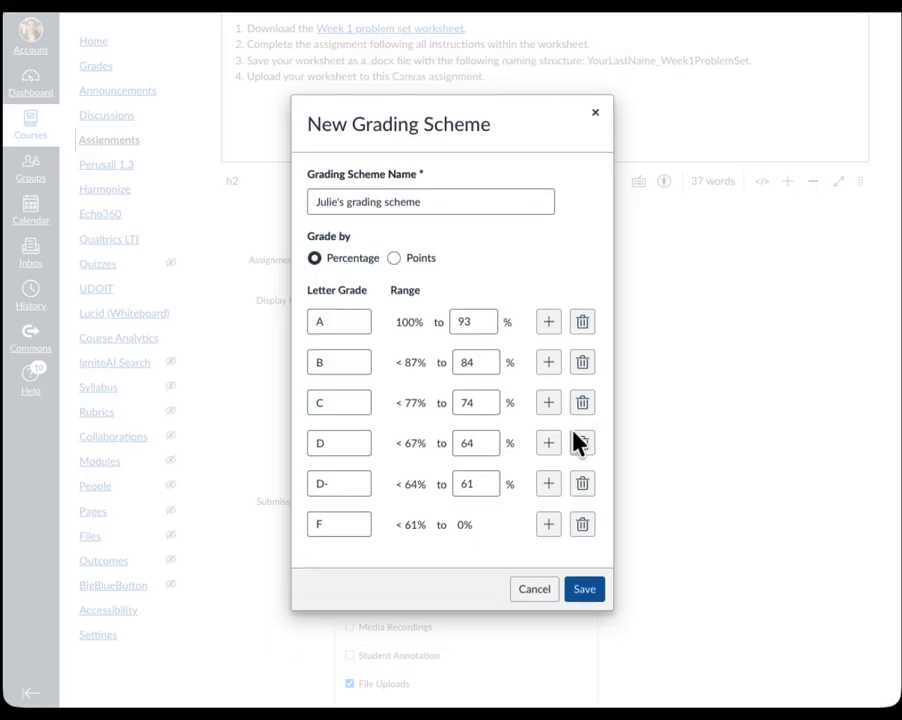
{"action": "left_click", "coordinate": [584, 484]}
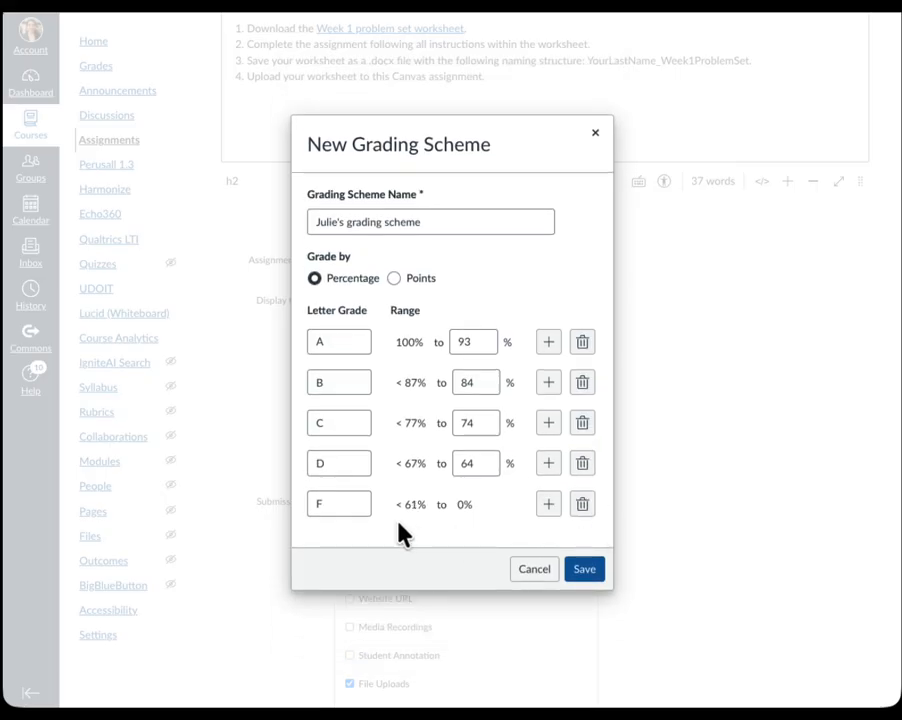
Step: Set the lower limits to 90% for A, 80% for B, 70% for C and 60% for D, and save the grading scheme
{"action": "double_click", "coordinate": [476, 341]}
{"action": "type", "text": "90"}
{"action": "double_click", "coordinate": [484, 381]}
{"action": "type", "text": "80"}
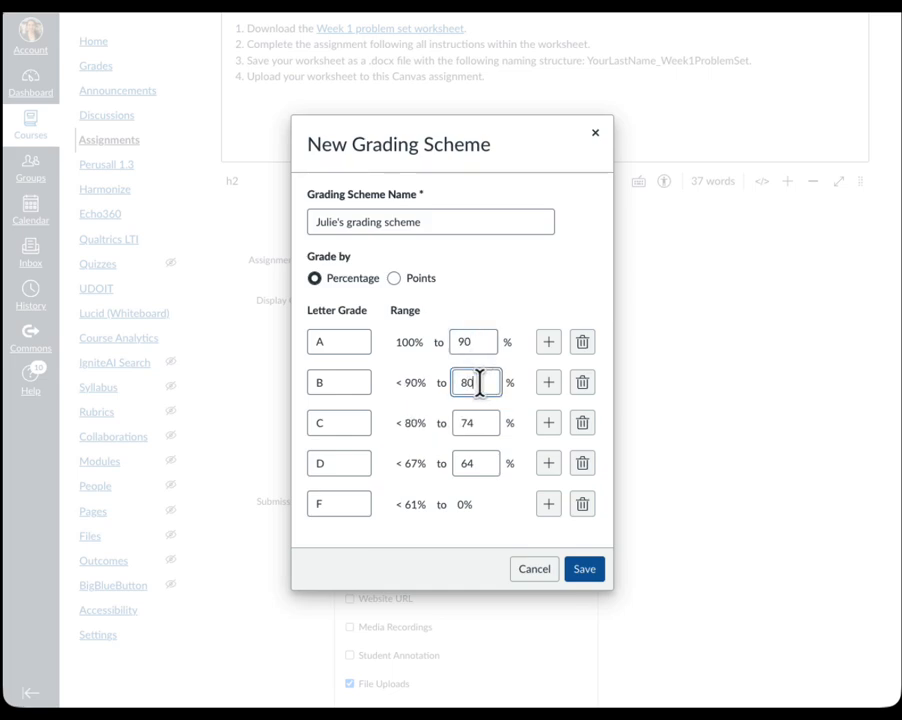
{"action": "double_click", "coordinate": [485, 422]}
{"action": "type", "text": "70"}
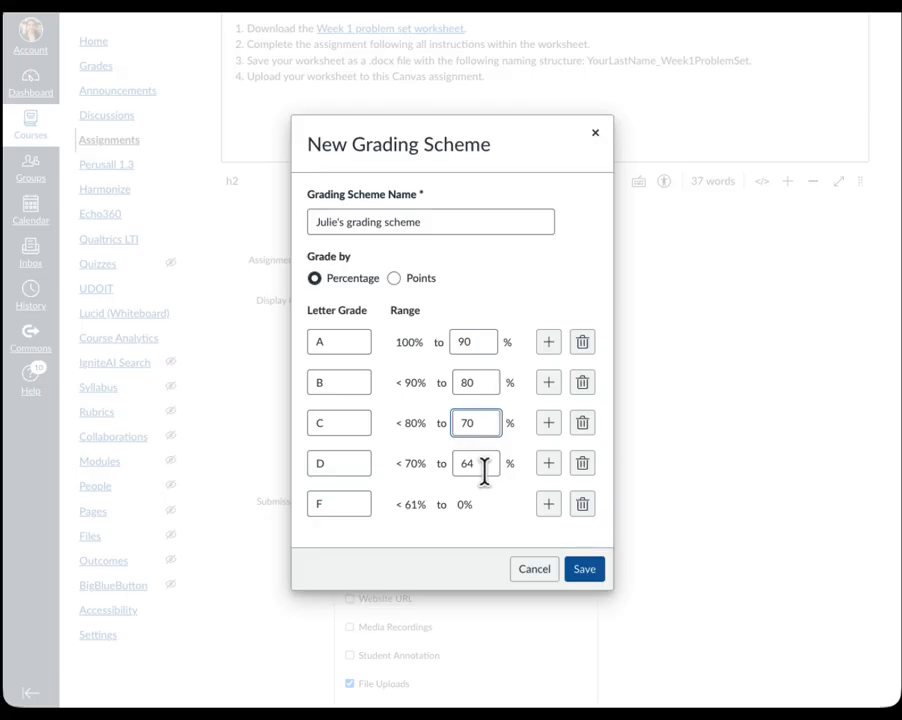
{"action": "double_click", "coordinate": [478, 463]}
{"action": "type", "text": "60"}
{"action": "left_click", "coordinate": [476, 538]}
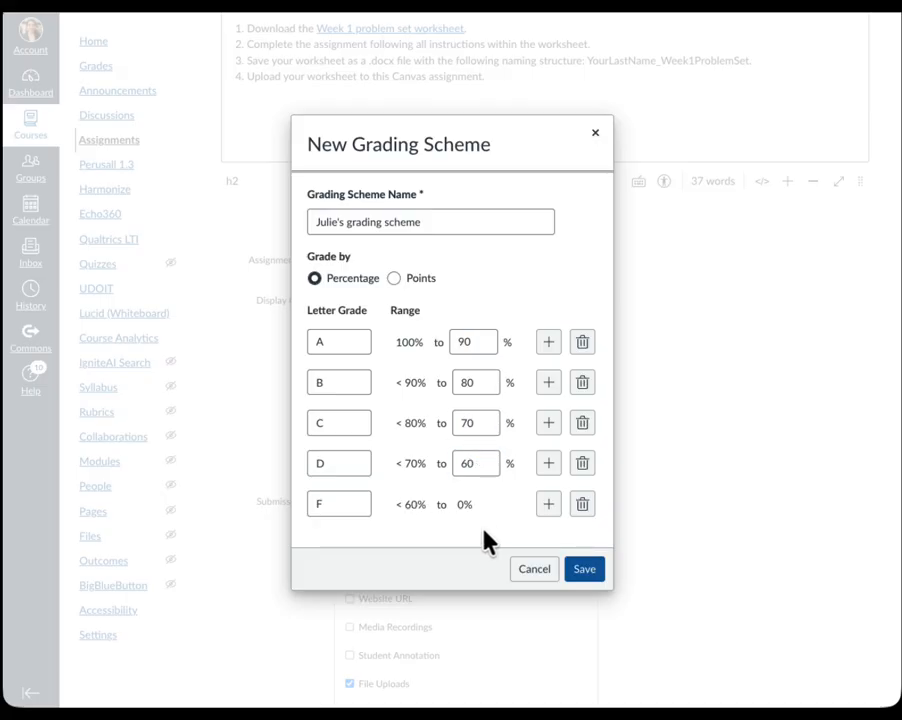
{"action": "left_click", "coordinate": [588, 585]}
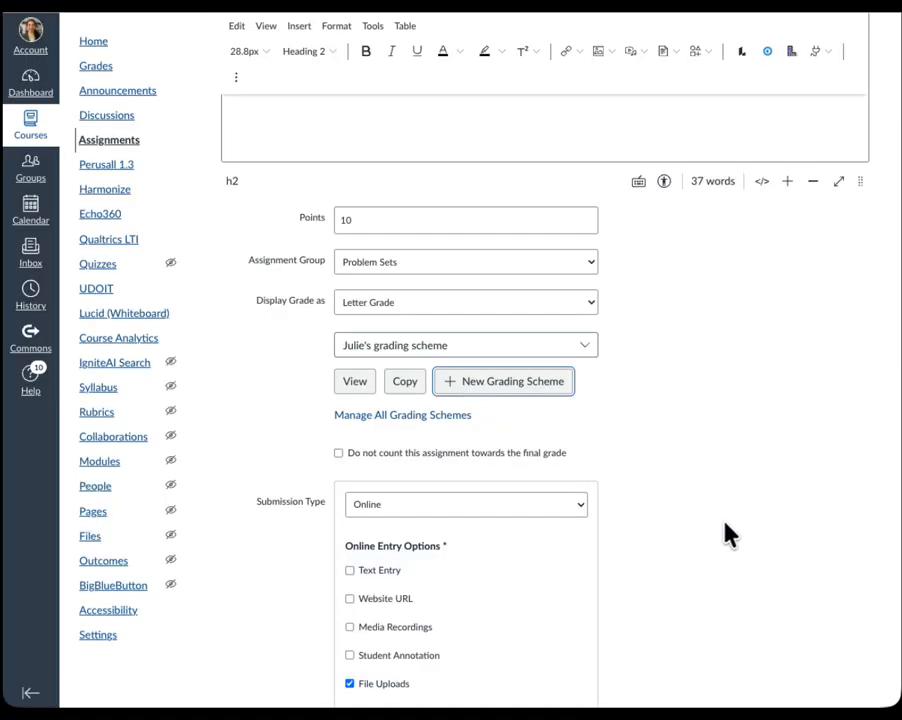
Step: Check the available grading schemes, keep the new course-level scheme selected, and save the assignment
{"action": "left_click", "coordinate": [388, 356]}
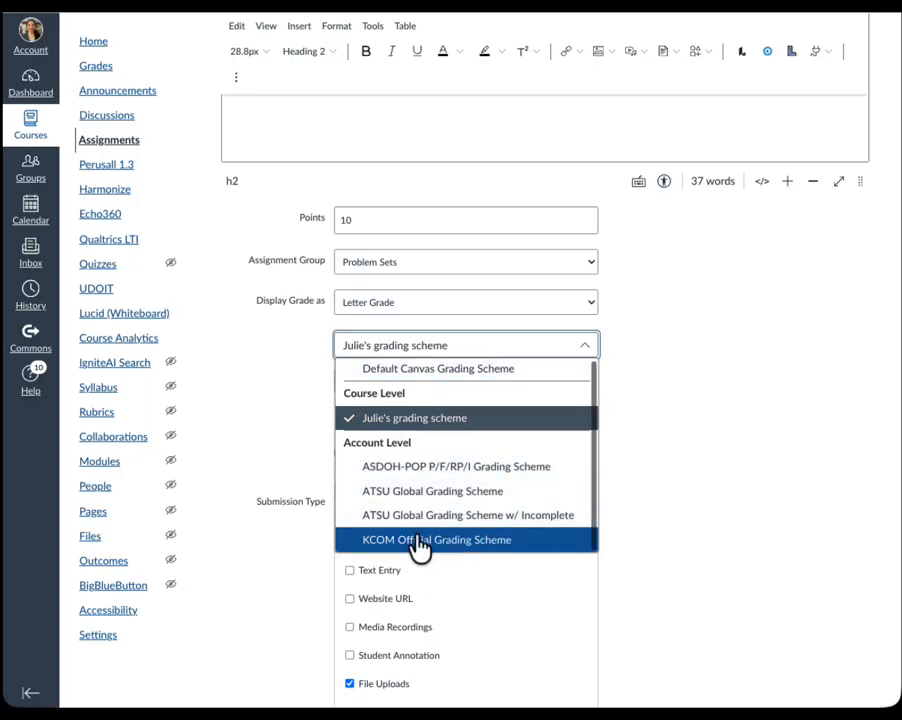
{"action": "left_click", "coordinate": [790, 457]}
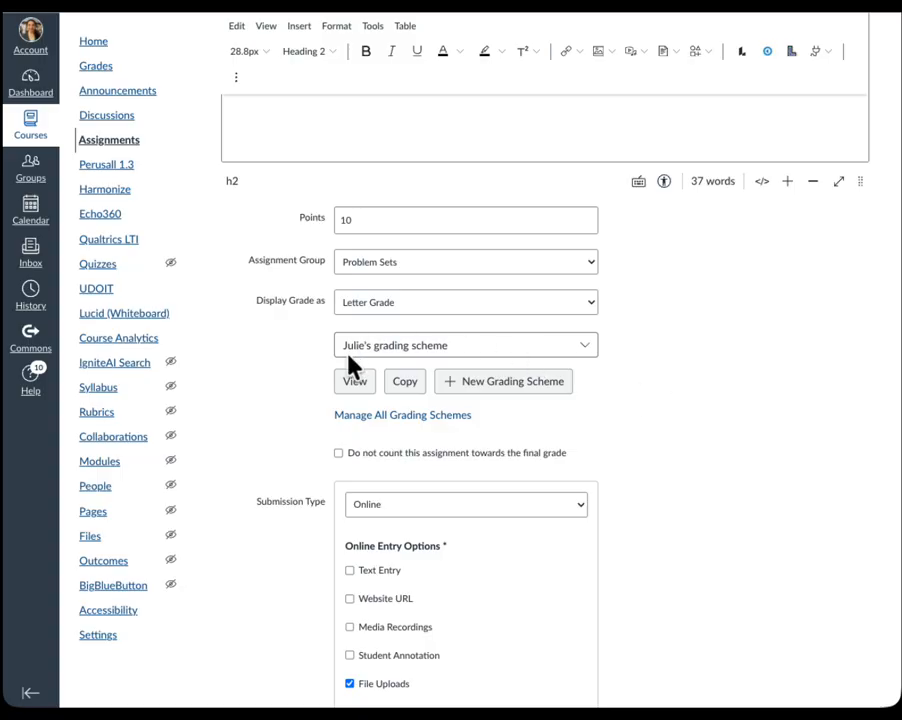
{"action": "scroll", "coordinate": [715, 430], "scroll_direction": "down", "scroll_amount": 10}
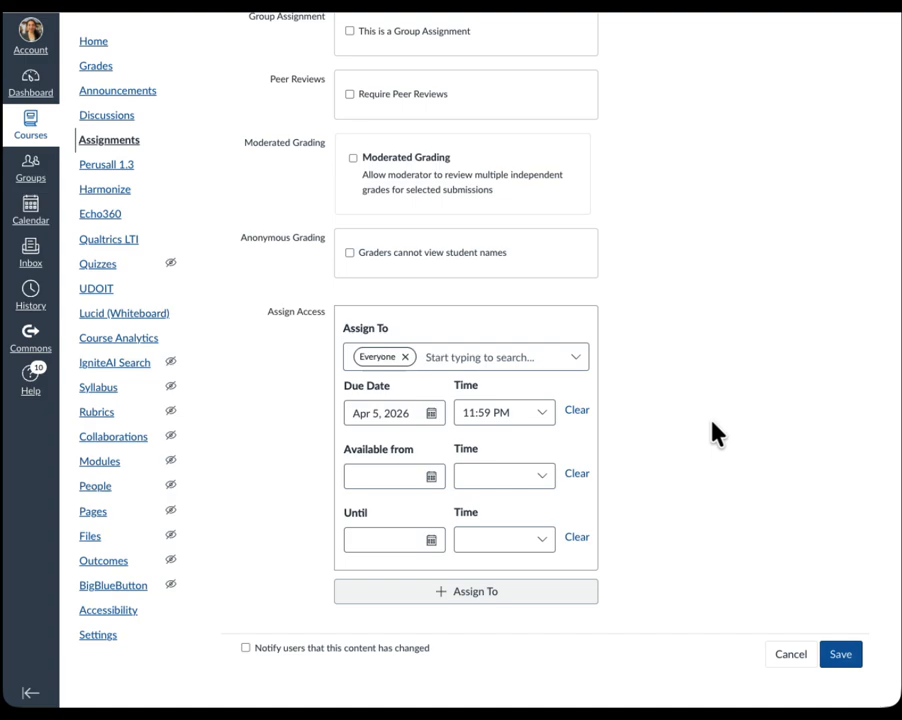
{"action": "left_click", "coordinate": [842, 658]}
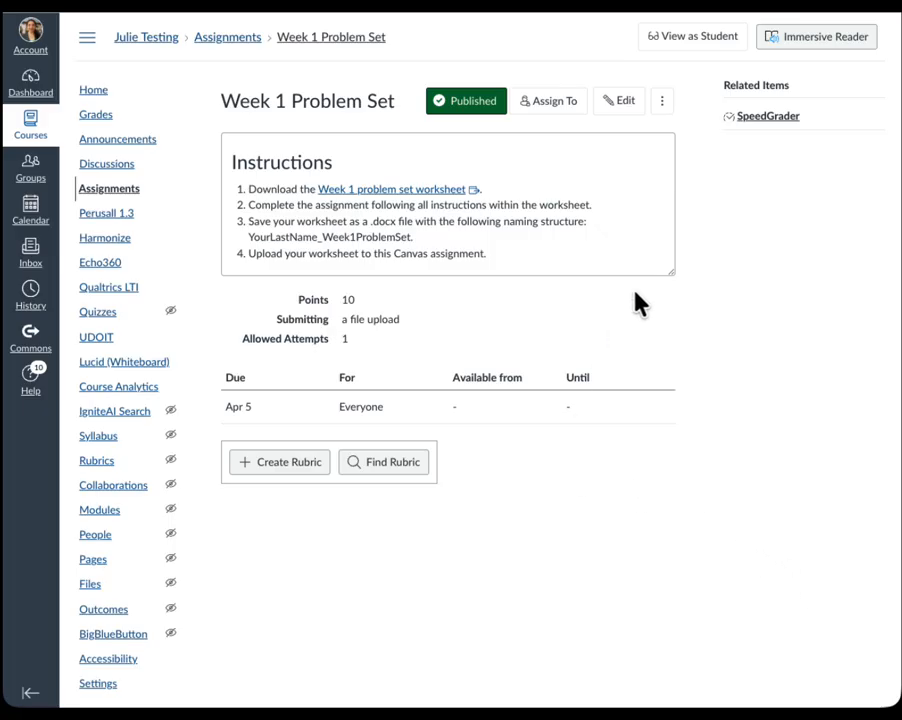
Step: Open Week 1 Problem Set in SpeedGrader and give Test Student a grade of 10
{"action": "left_click", "coordinate": [766, 118]}
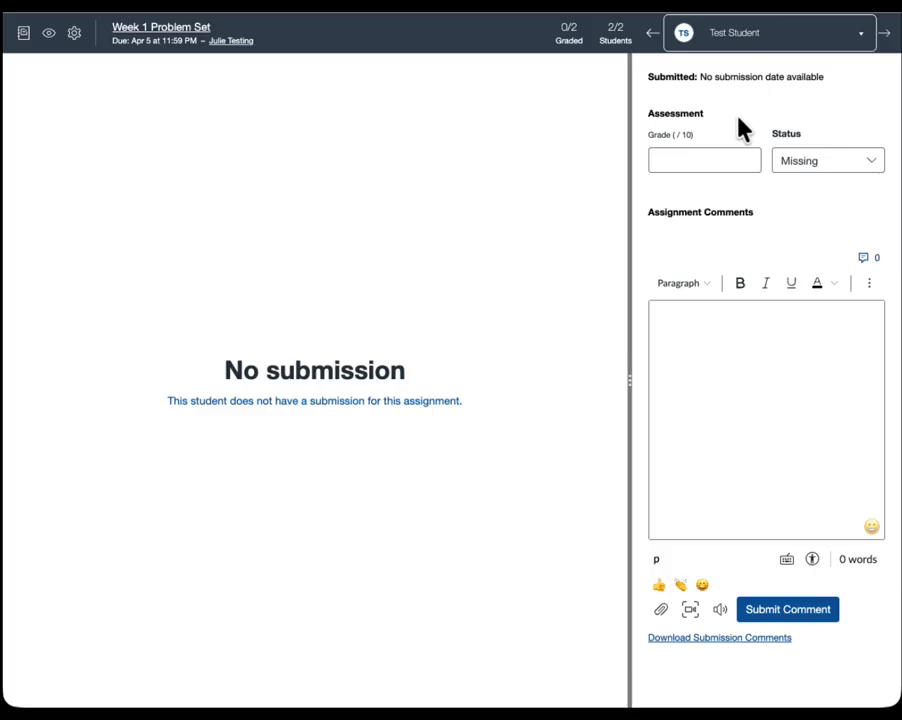
{"action": "left_click", "coordinate": [690, 160]}
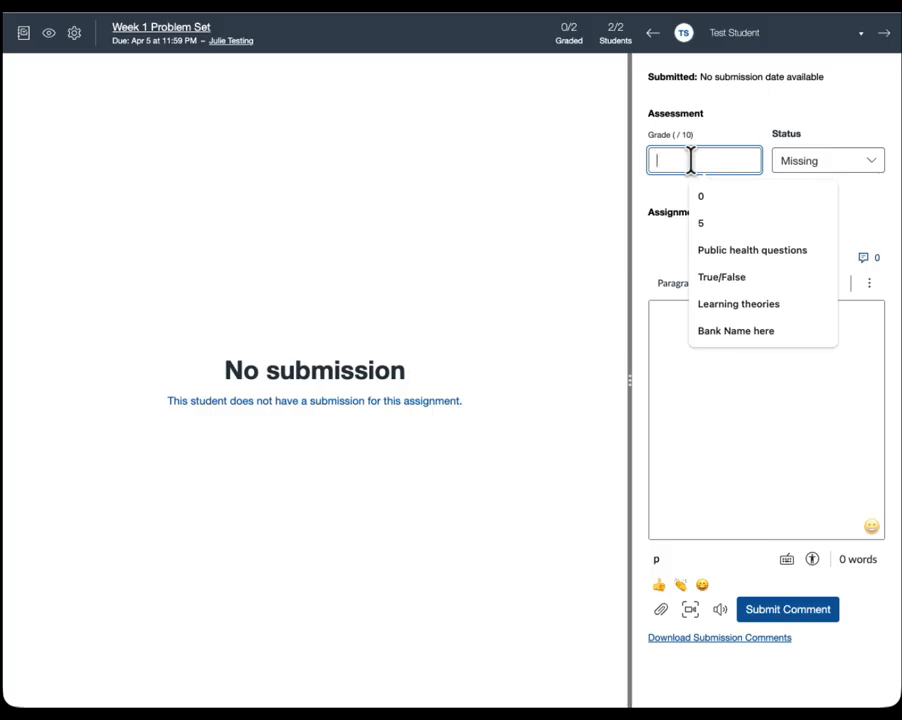
{"action": "type", "text": "10"}
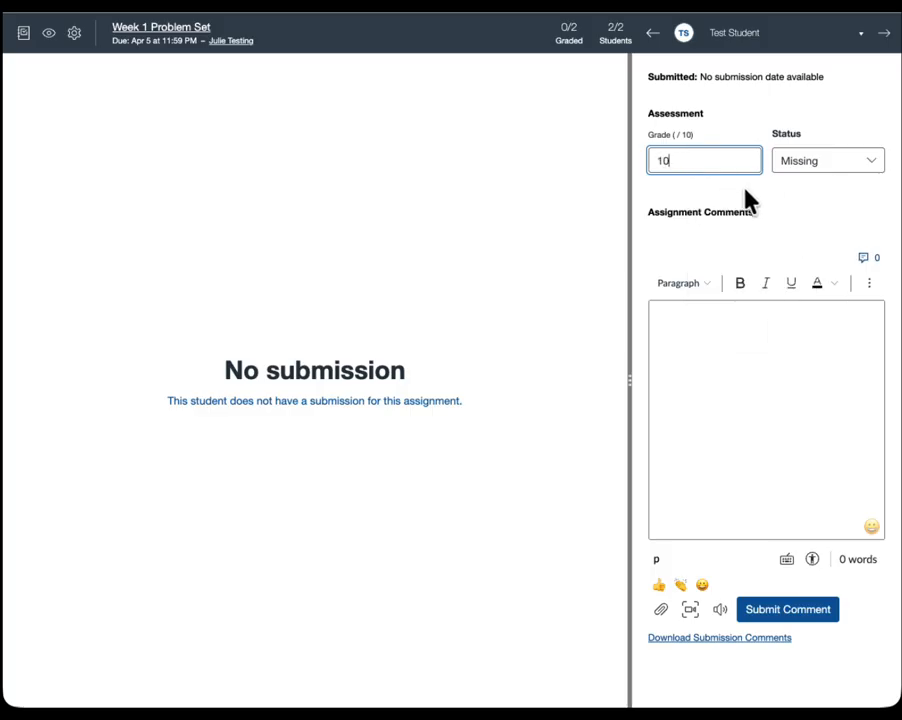
{"action": "key", "text": "Return"}
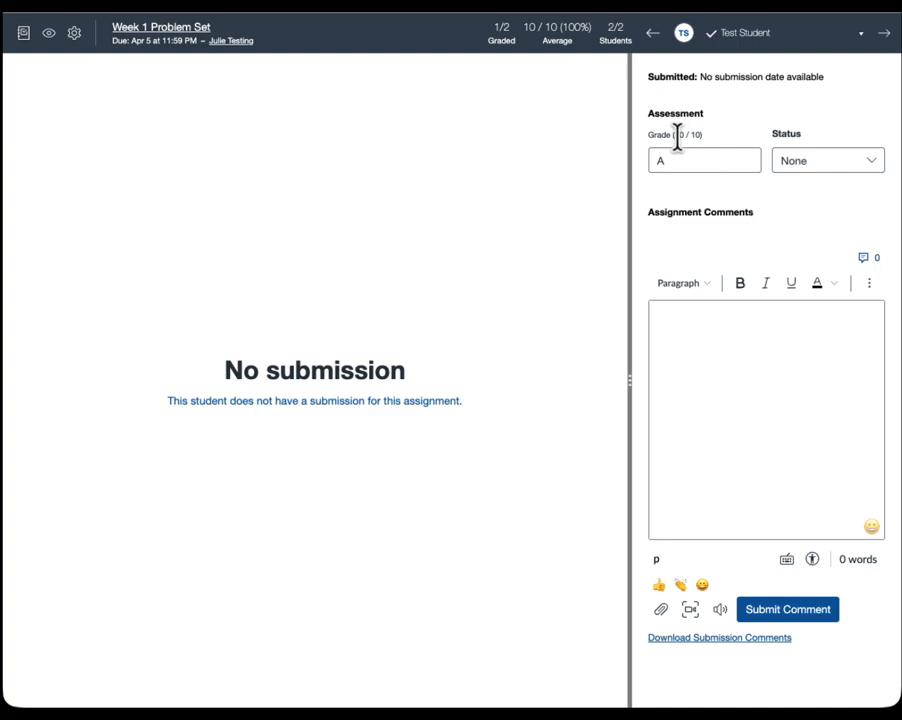
Step: Try a grade of 8 for Test Student and replace it with 5
{"action": "left_click_drag", "start_coordinate": [676, 163], "coordinate": [651, 163]}
{"action": "type", "text": "8"}
{"action": "left_click", "coordinate": [735, 205]}
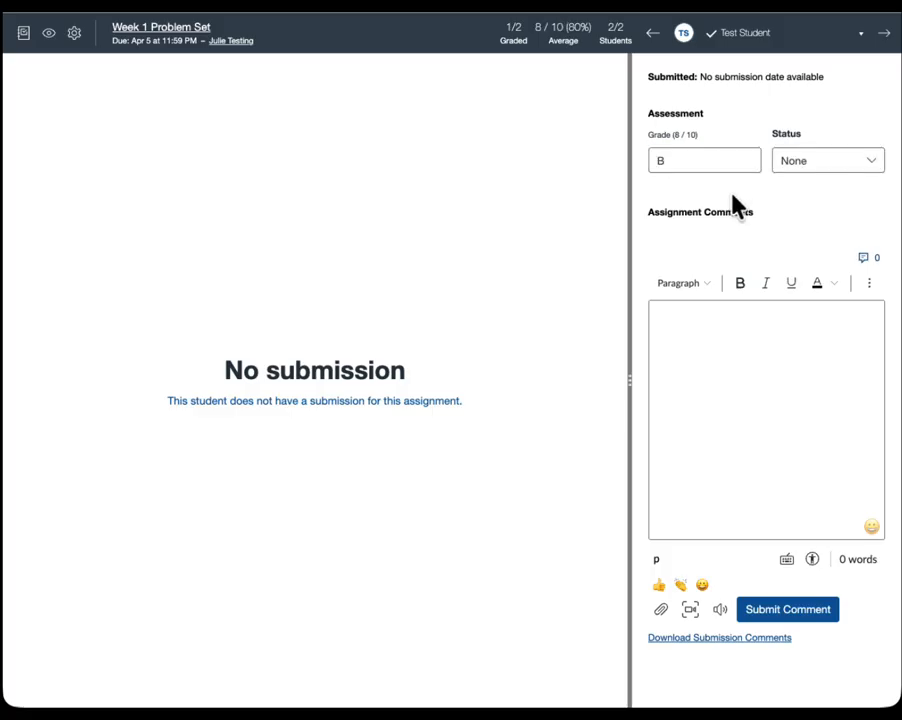
{"action": "left_click", "coordinate": [681, 161]}
{"action": "type", "text": "5"}
{"action": "left_click", "coordinate": [674, 201]}
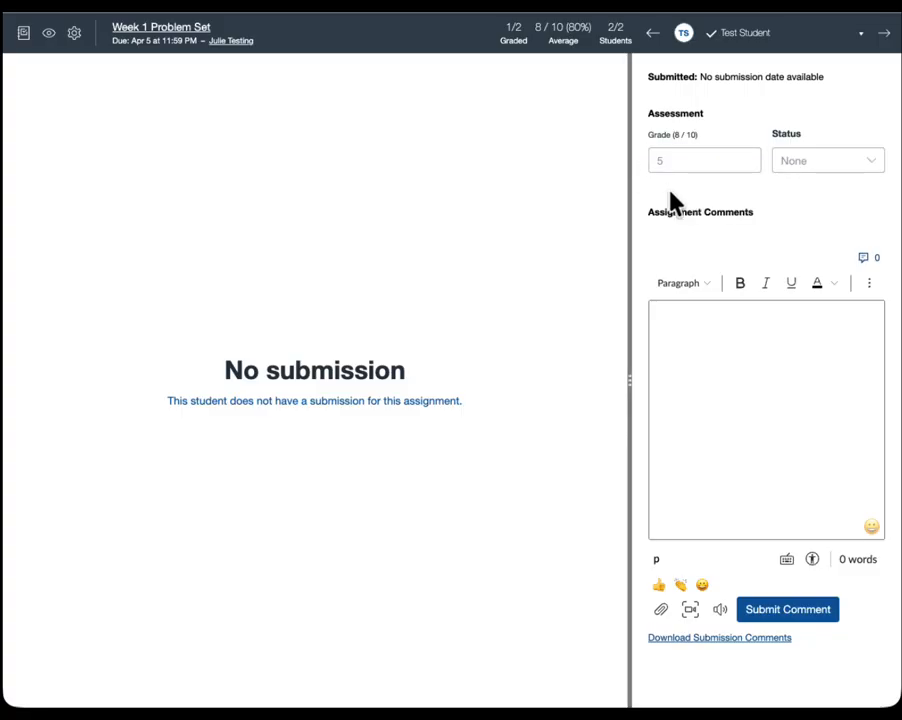